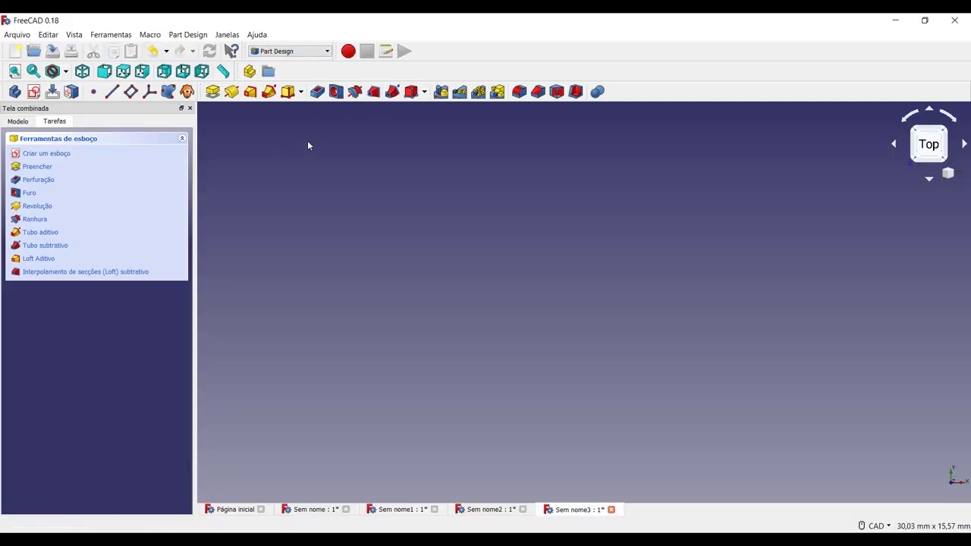
- Create a new document and open an empty sketch on XY_Plane, recentring the view on the origin
{"action": "left_click", "coordinate": [16, 53]}
{"action": "left_click", "coordinate": [33, 92]}
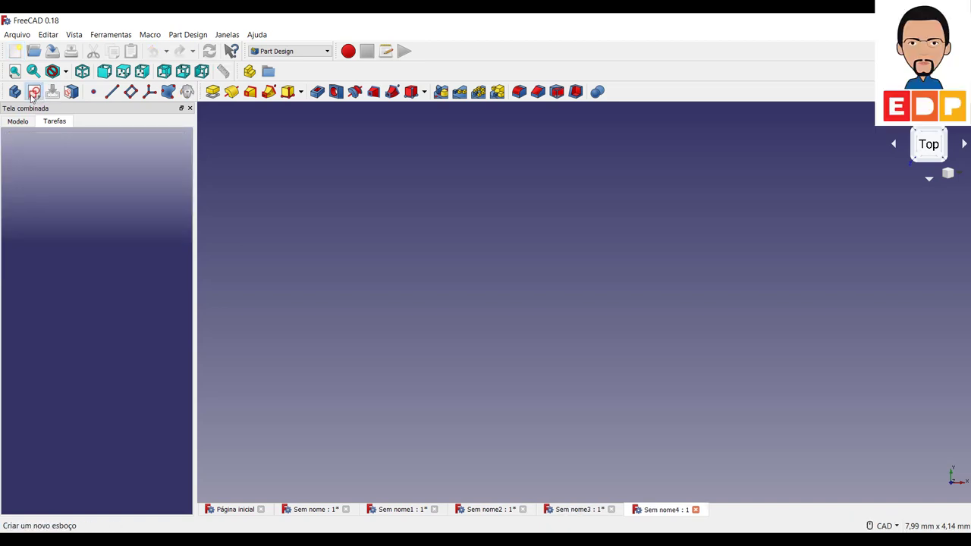
{"action": "left_click", "coordinate": [70, 191]}
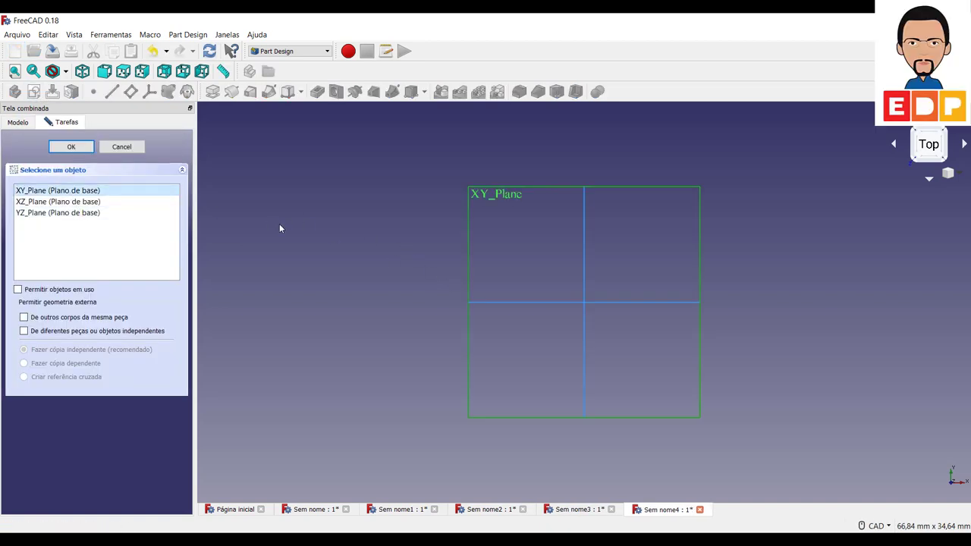
{"action": "left_click", "coordinate": [61, 150]}
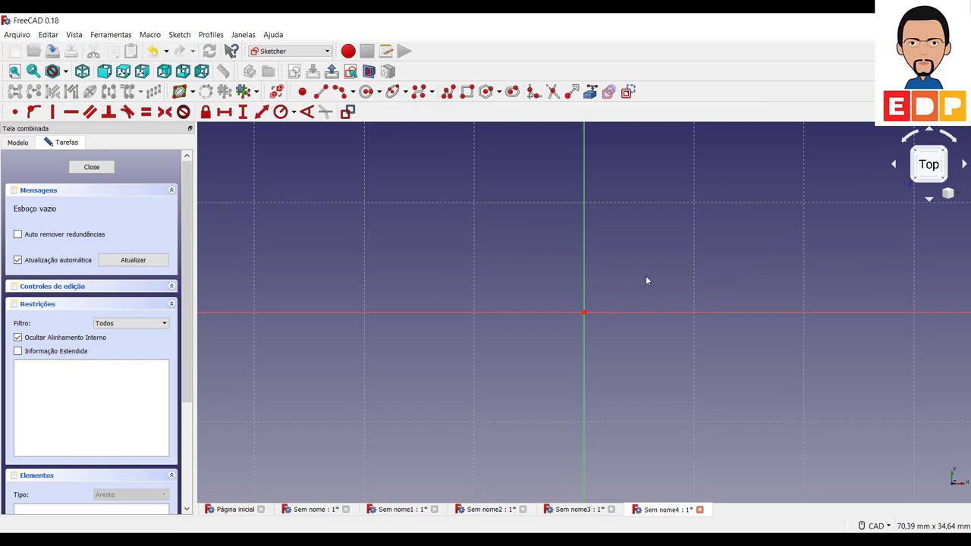
{"action": "middle_click_drag", "start_coordinate": [494, 348], "coordinate": [496, 347]}
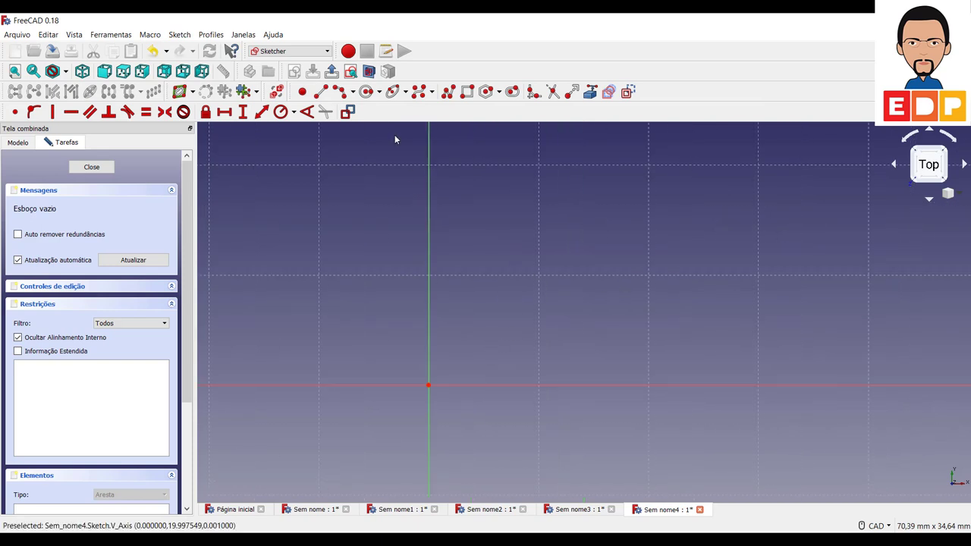
- Draw a horizontal line running right from the vertical axis
{"action": "left_click", "coordinate": [322, 95]}
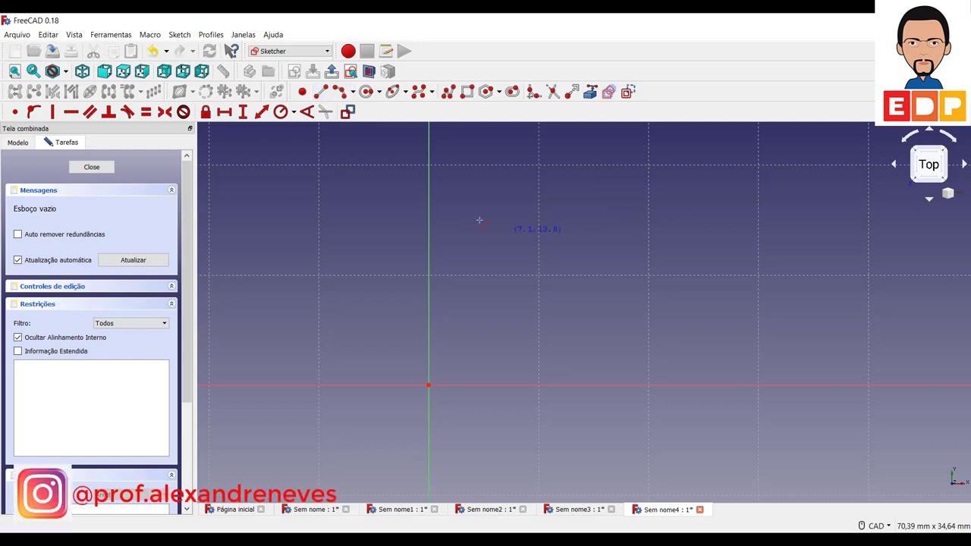
{"action": "left_click", "coordinate": [428, 210]}
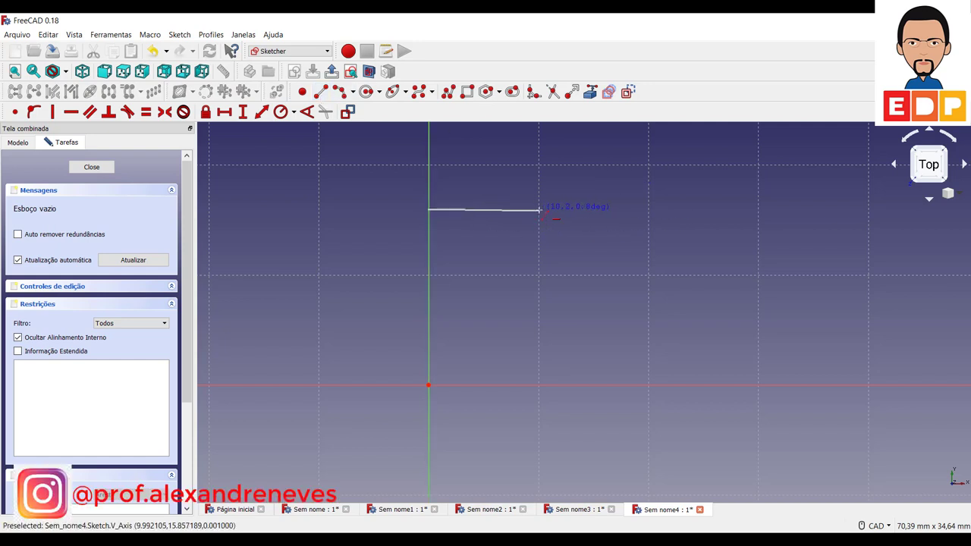
{"action": "left_click", "coordinate": [540, 210]}
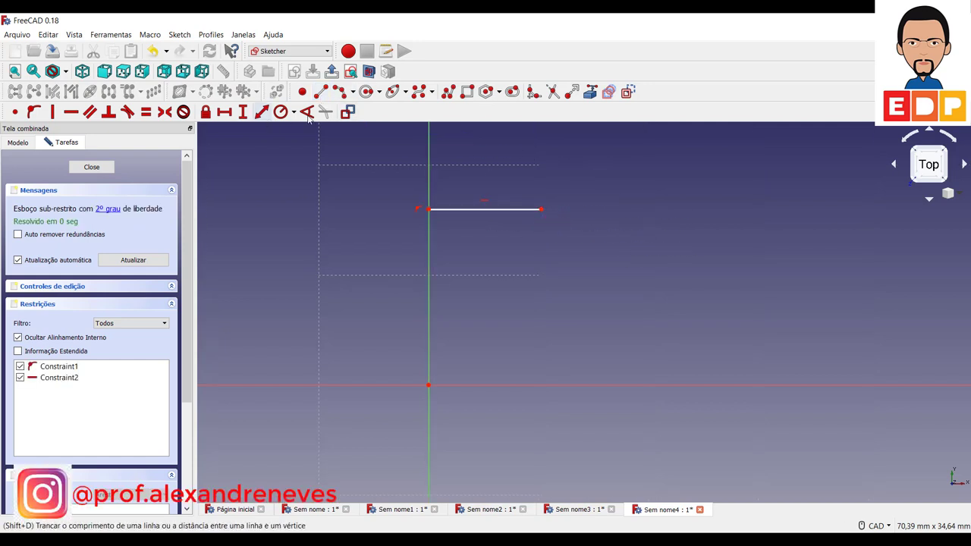
{"action": "left_click", "coordinate": [308, 113]}
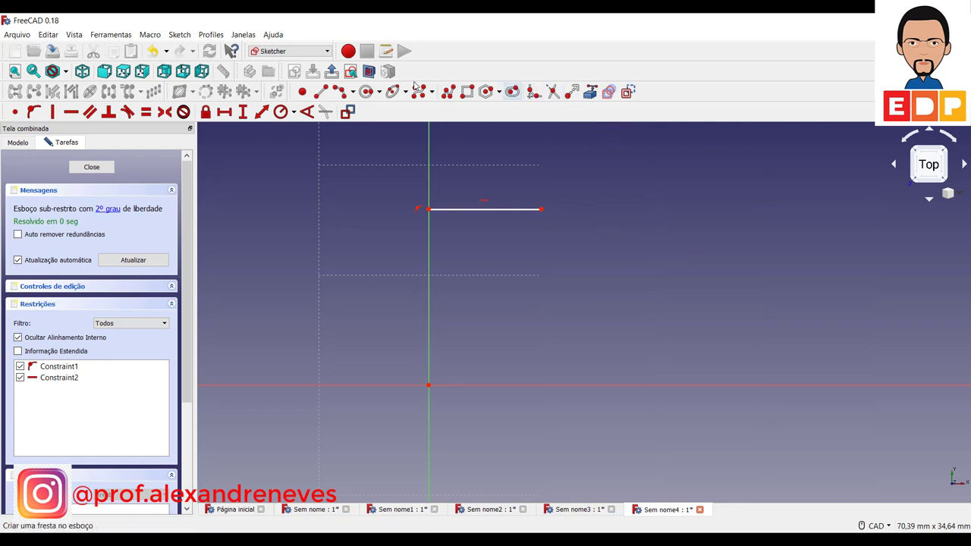
- Draw two semicircular arcs, the upper bulging right and the lower bulging left
{"action": "left_click", "coordinate": [342, 94]}
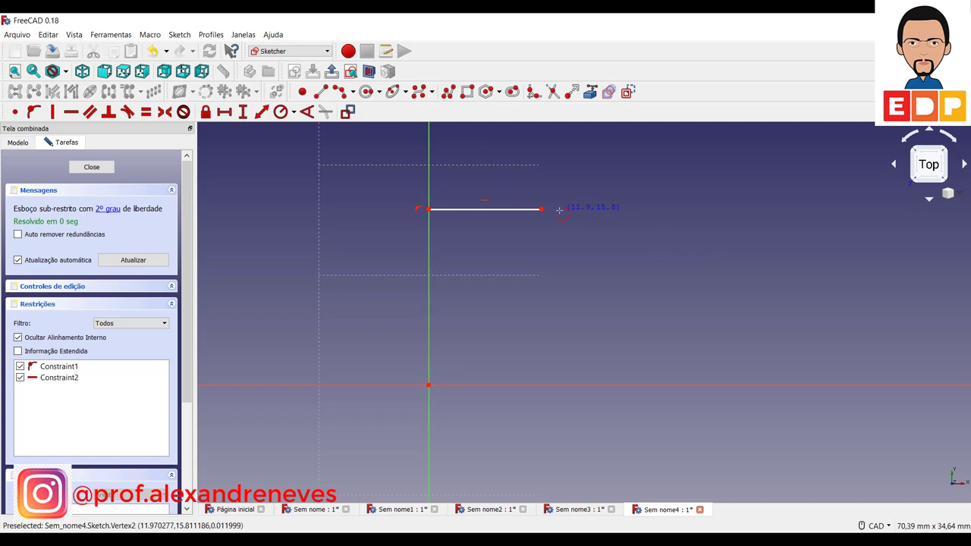
{"action": "left_click", "coordinate": [559, 210]}
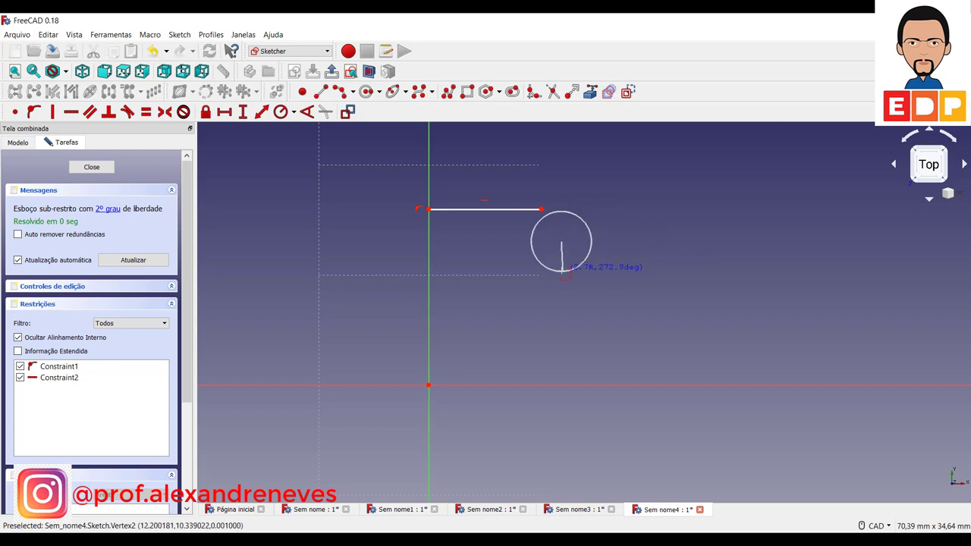
{"action": "left_click", "coordinate": [561, 271]}
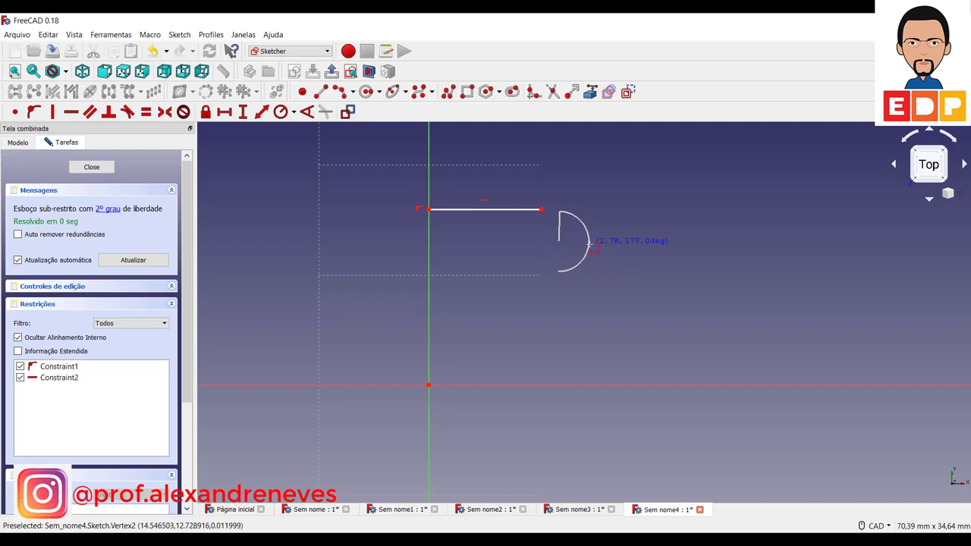
{"action": "left_click", "coordinate": [589, 242]}
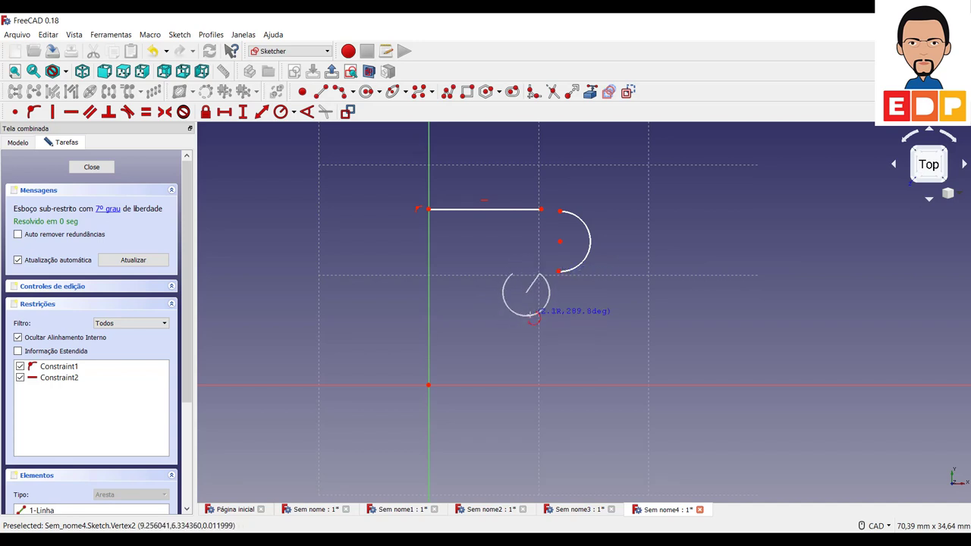
{"action": "right_click", "coordinate": [532, 311]}
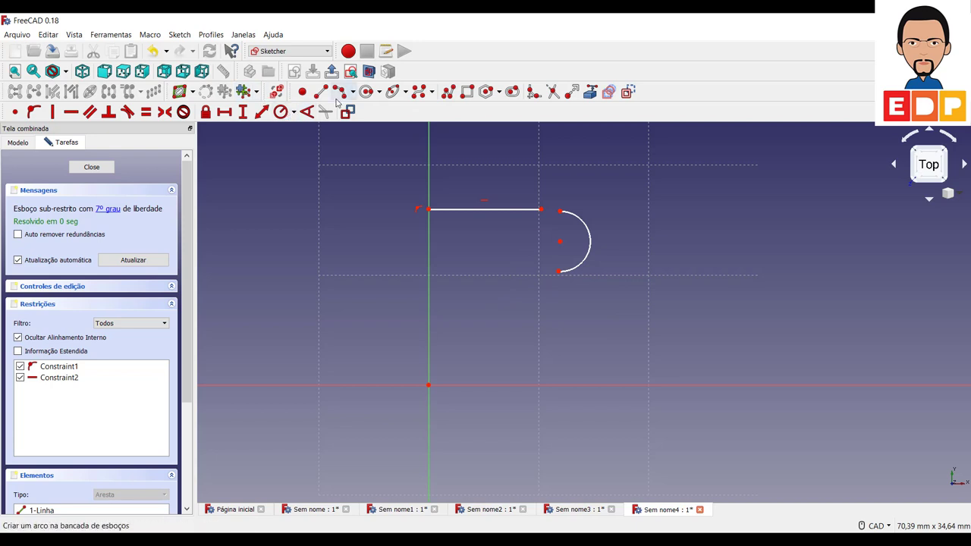
{"action": "left_click", "coordinate": [338, 96]}
{"action": "left_click", "coordinate": [538, 298]}
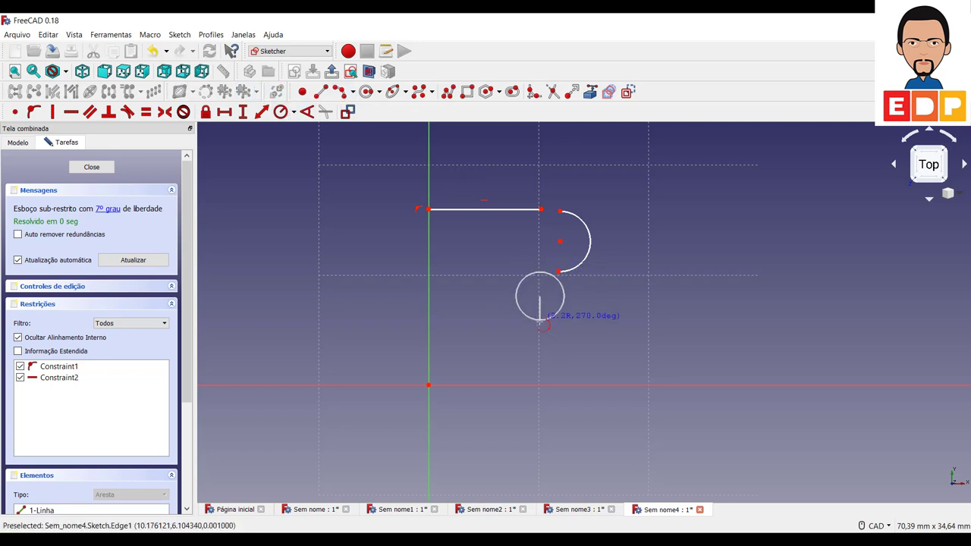
{"action": "left_click", "coordinate": [539, 326]}
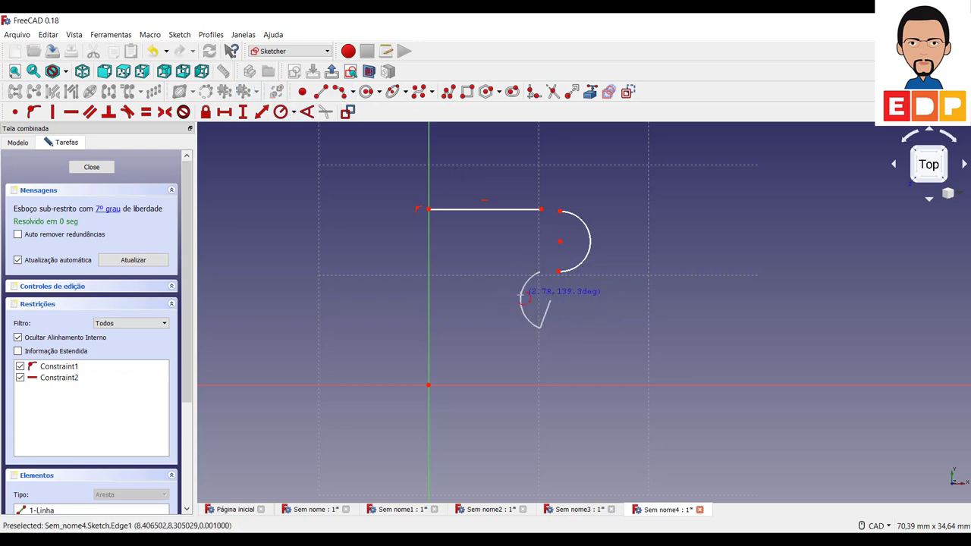
{"action": "left_click", "coordinate": [518, 300]}
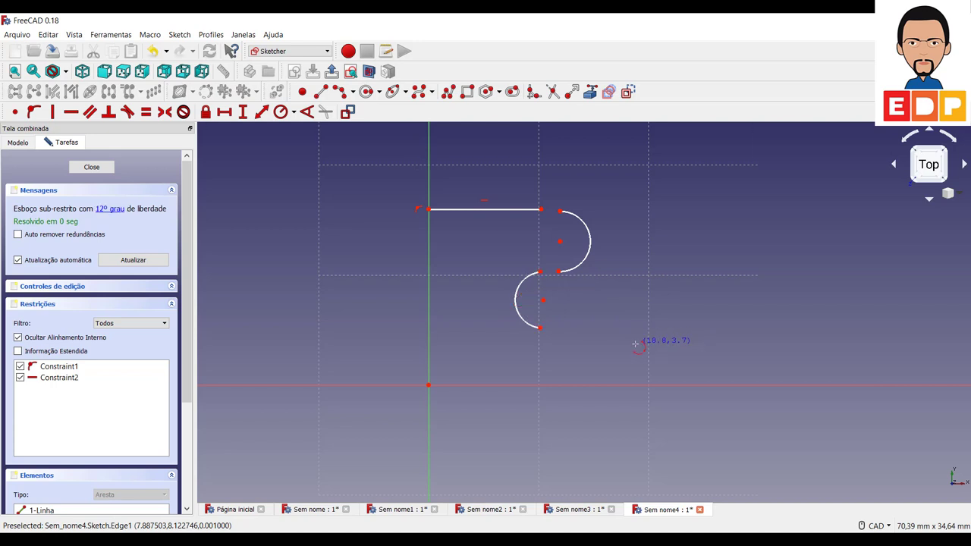
{"action": "right_click", "coordinate": [635, 344]}
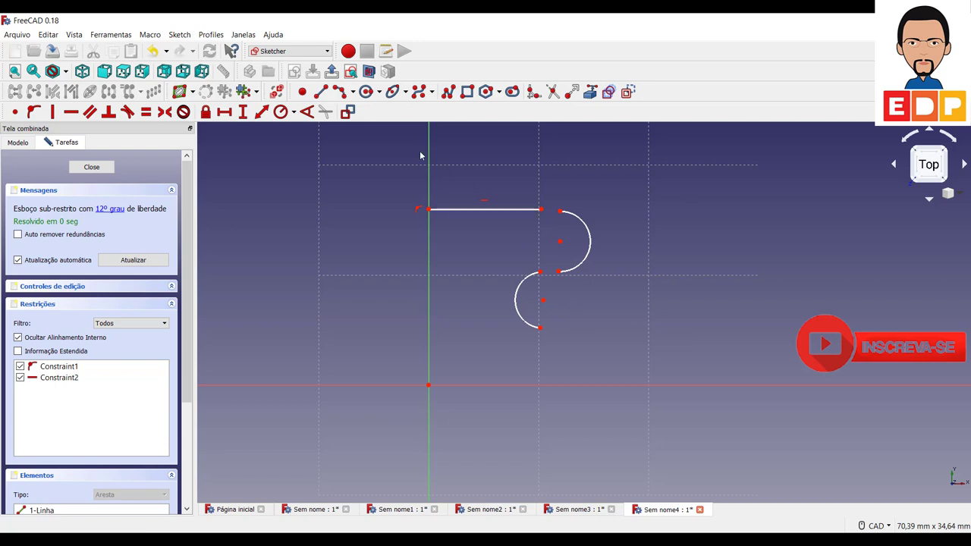
- Draw a long vertical line from above the arcs down near the horizontal axis
{"action": "left_click", "coordinate": [322, 94]}
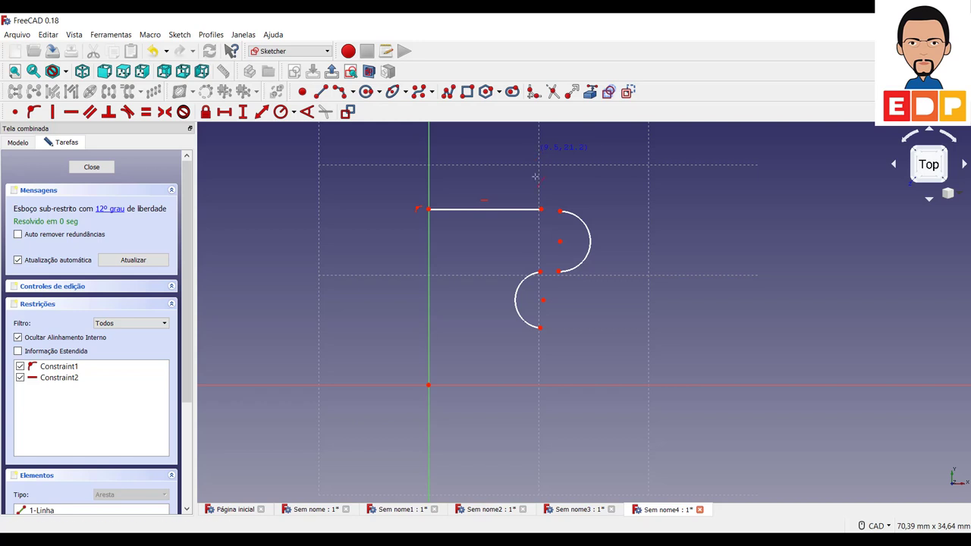
{"action": "left_click", "coordinate": [532, 151]}
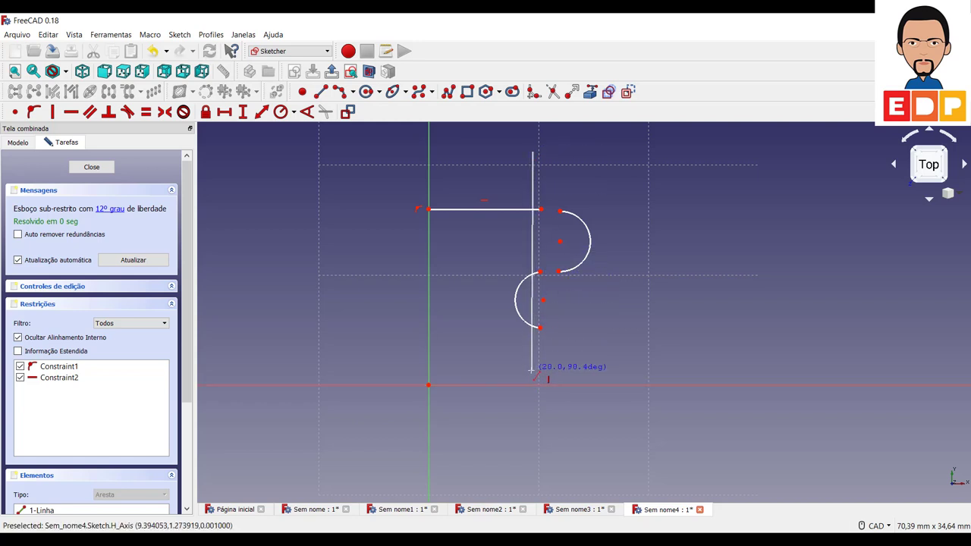
{"action": "left_click", "coordinate": [532, 371]}
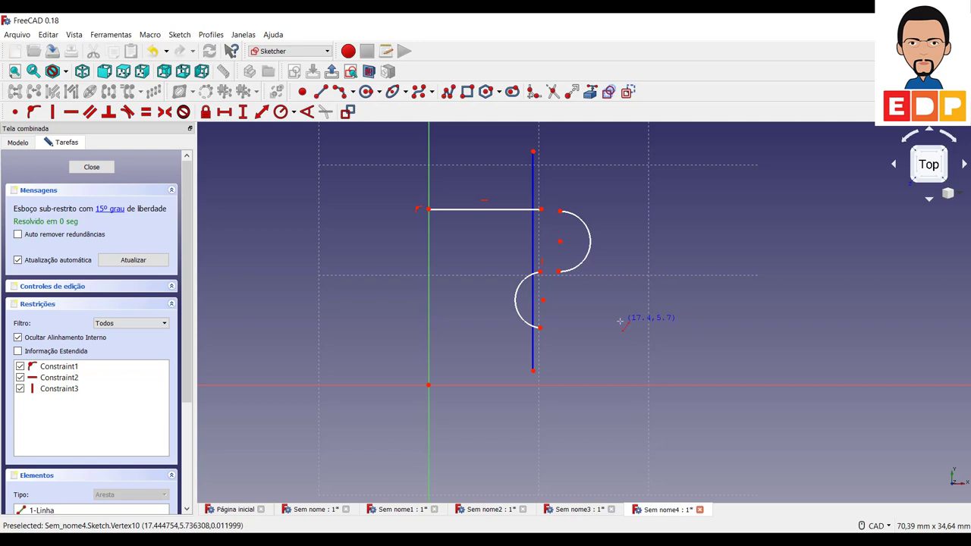
{"action": "right_click", "coordinate": [619, 322]}
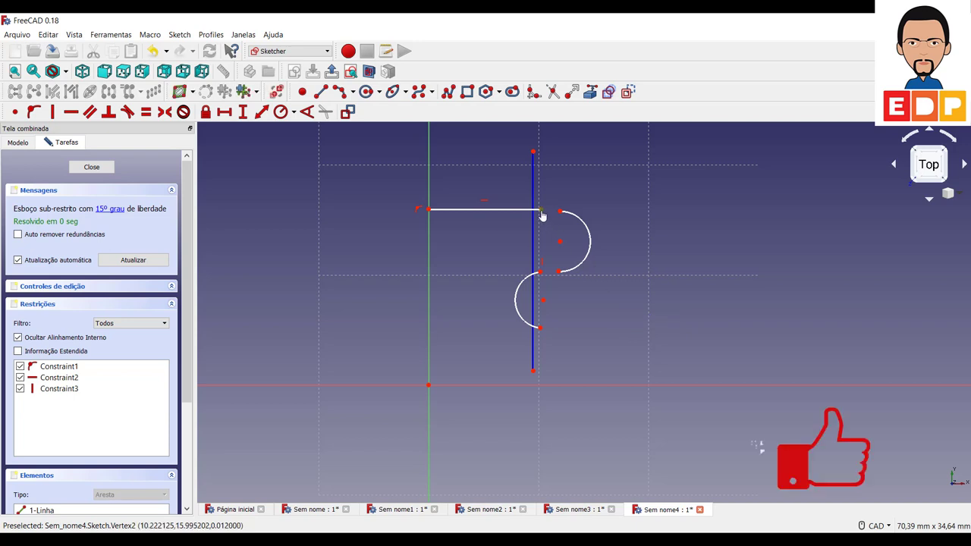
- Attach the horizontal line's end and the upper arc's top endpoint and centre to the vertical line
{"action": "left_click", "coordinate": [534, 228]}
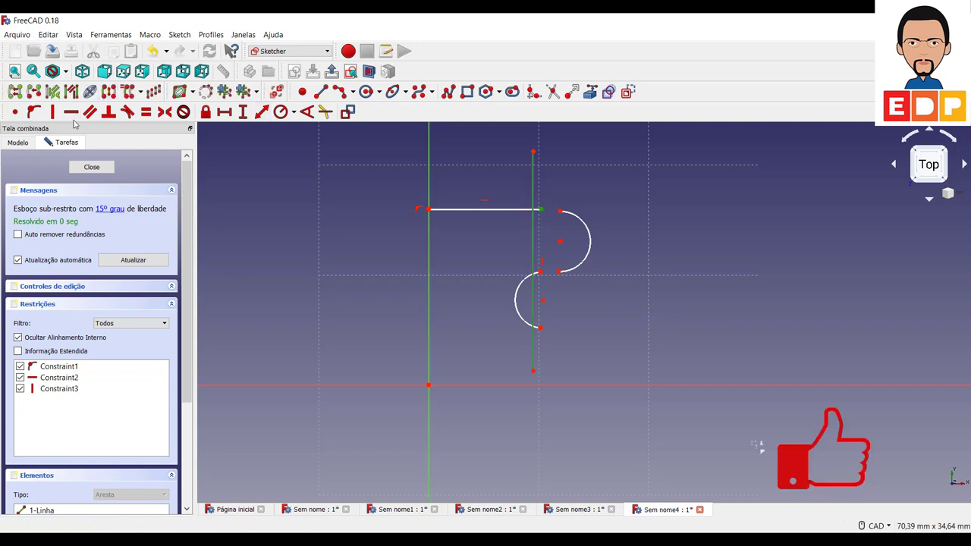
{"action": "left_click", "coordinate": [33, 111]}
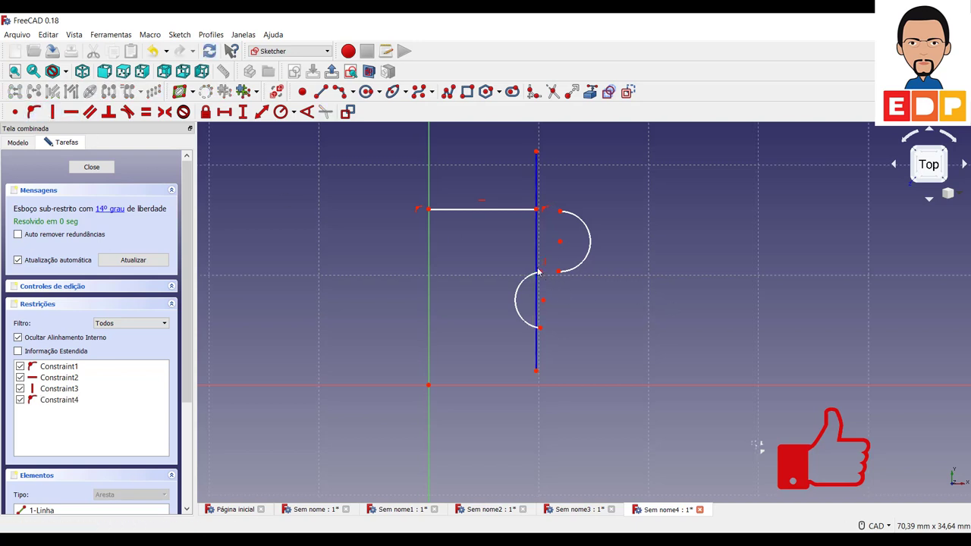
{"action": "left_click", "coordinate": [560, 211]}
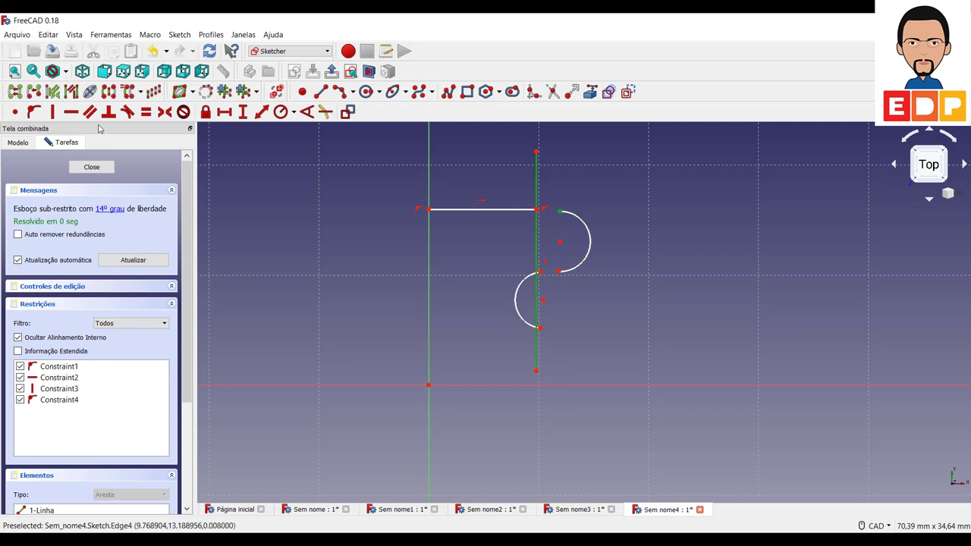
{"action": "left_click", "coordinate": [33, 111]}
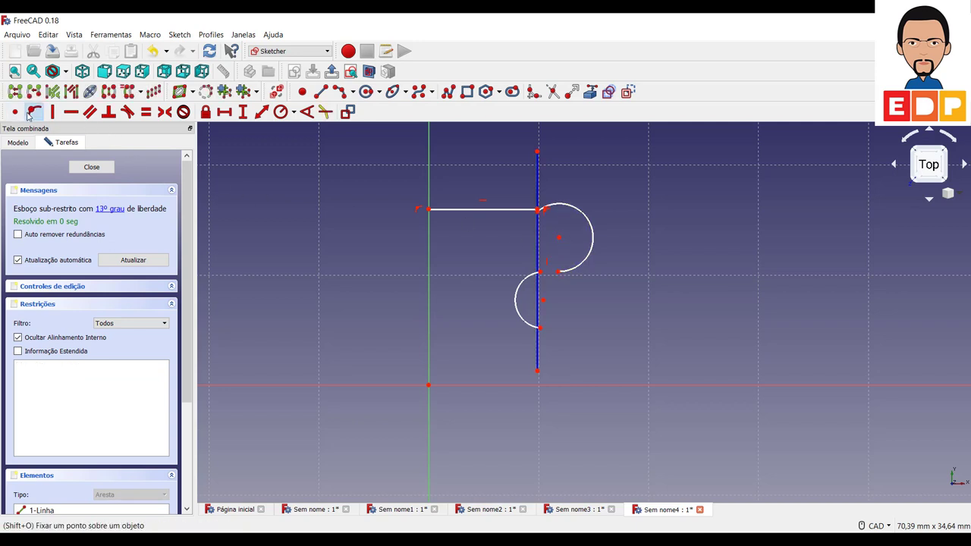
{"action": "left_click", "coordinate": [559, 239]}
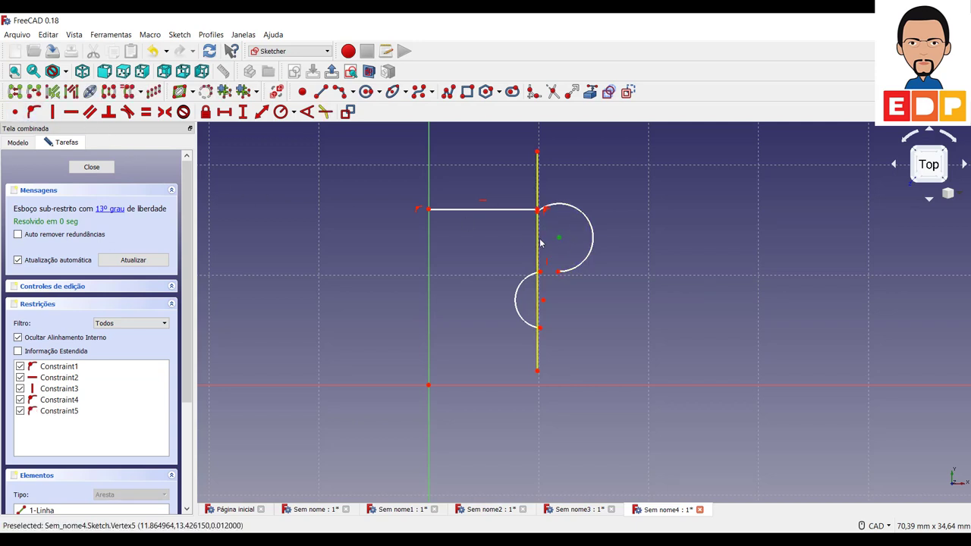
{"action": "left_click", "coordinate": [31, 116]}
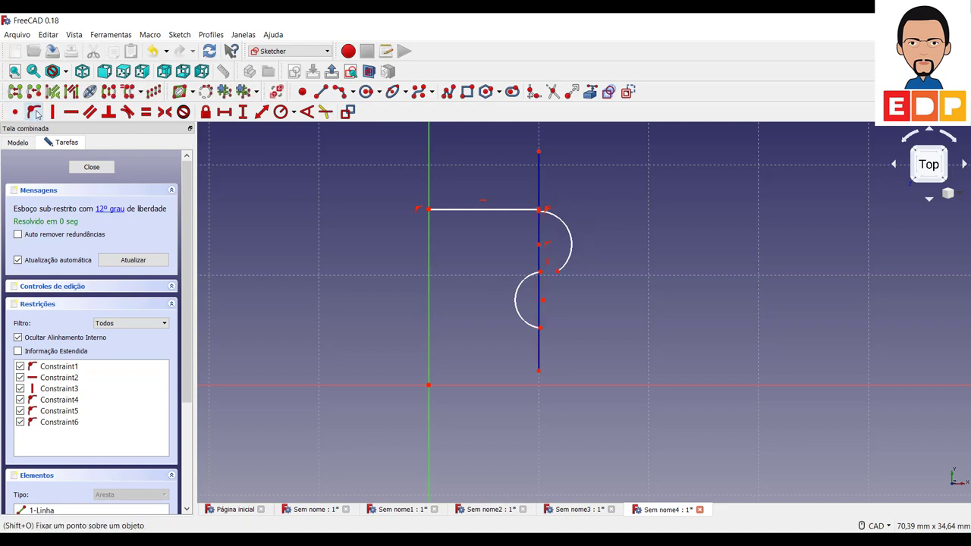
- Attach the upper arc's lower endpoint to the vertical line, then enlarge the lower arc and shrink the small arc
{"action": "left_click", "coordinate": [558, 271]}
{"action": "left_click", "coordinate": [539, 220]}
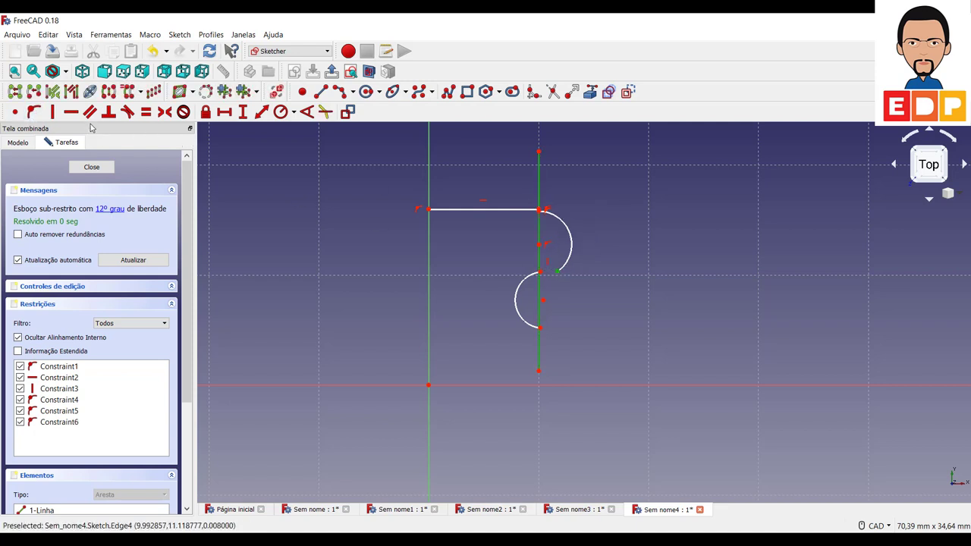
{"action": "left_click", "coordinate": [34, 112]}
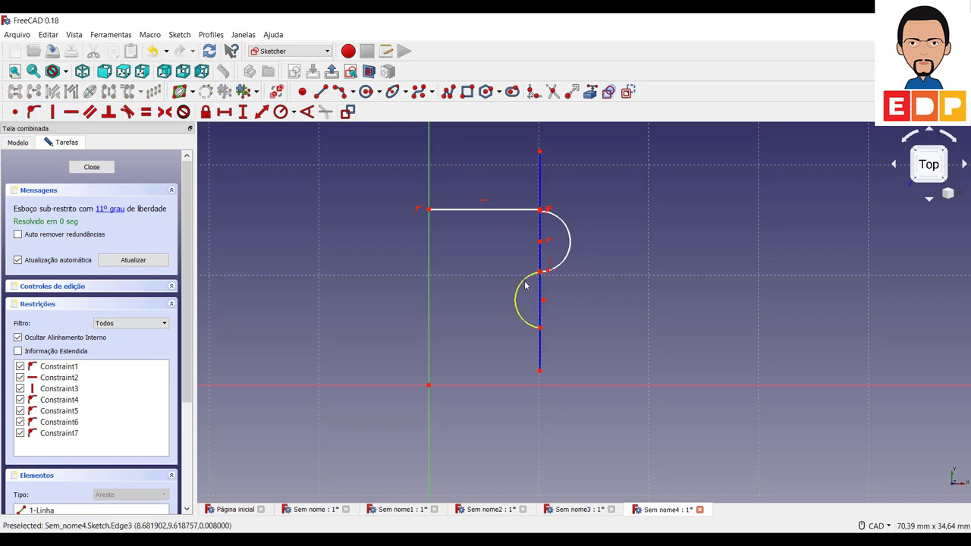
{"action": "mouse_move", "coordinate": [523, 281]}
{"action": "left_mouse_down"}
{"action": "mouse_move", "coordinate": [521, 324]}
{"action": "mouse_move", "coordinate": [537, 347]}
{"action": "mouse_move", "coordinate": [610, 348]}
{"action": "left_mouse_up"}
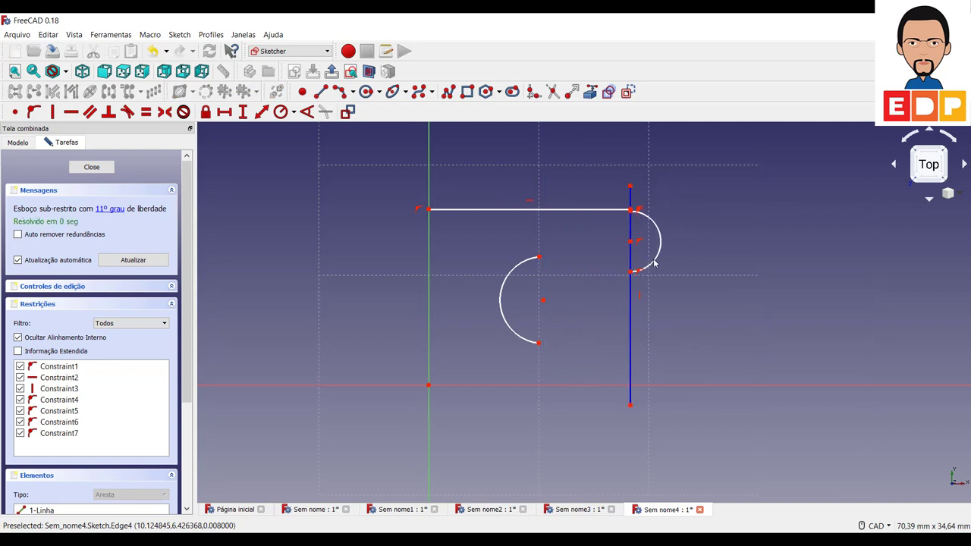
{"action": "left_click_drag", "start_coordinate": [664, 246], "coordinate": [647, 274]}
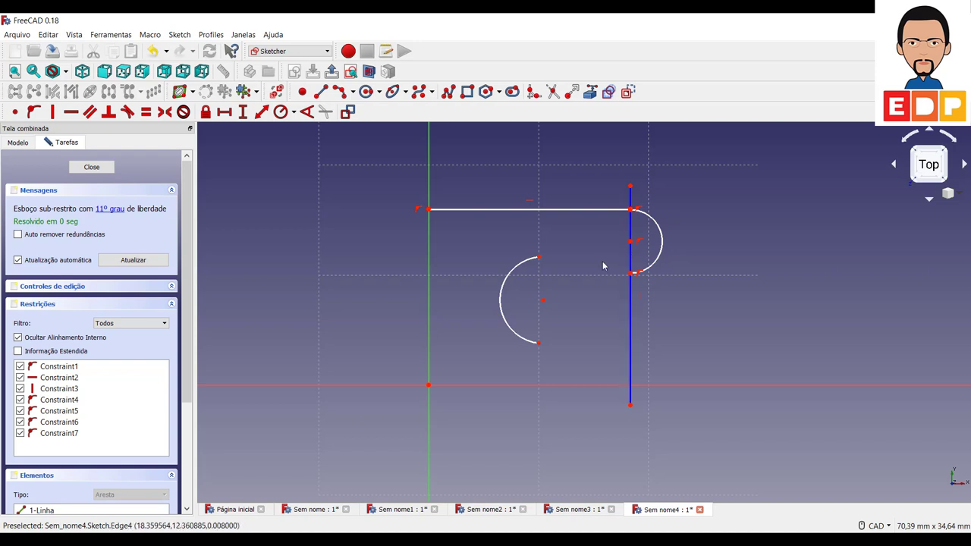
- Give the top line a 20 mm horizontal distance between its endpoints
{"action": "left_click", "coordinate": [566, 212]}
{"action": "left_click", "coordinate": [206, 111]}
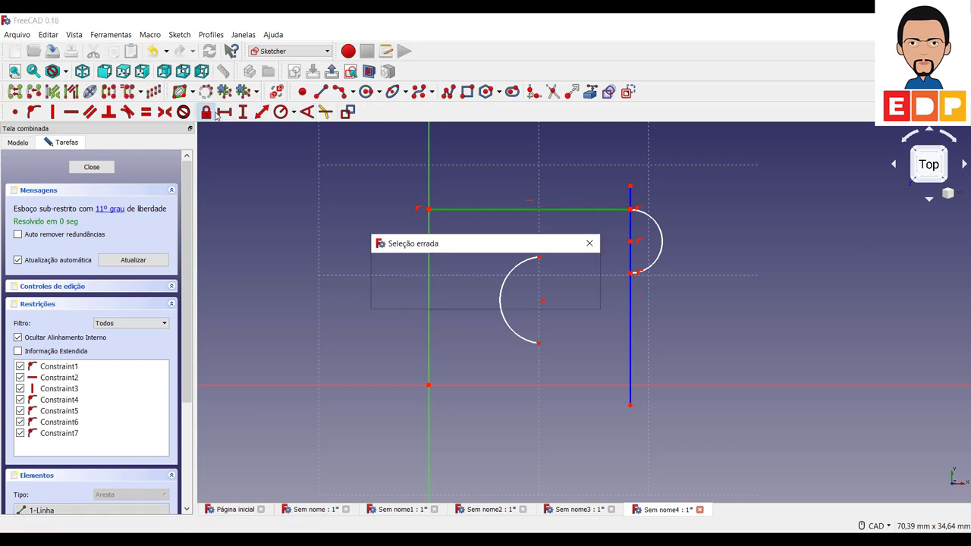
{"action": "left_click", "coordinate": [574, 300]}
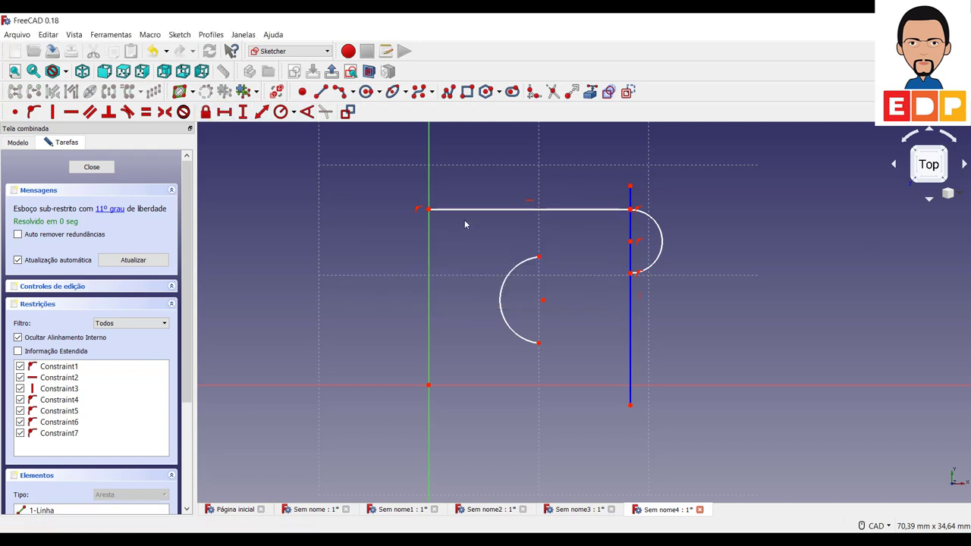
{"action": "left_click", "coordinate": [428, 210]}
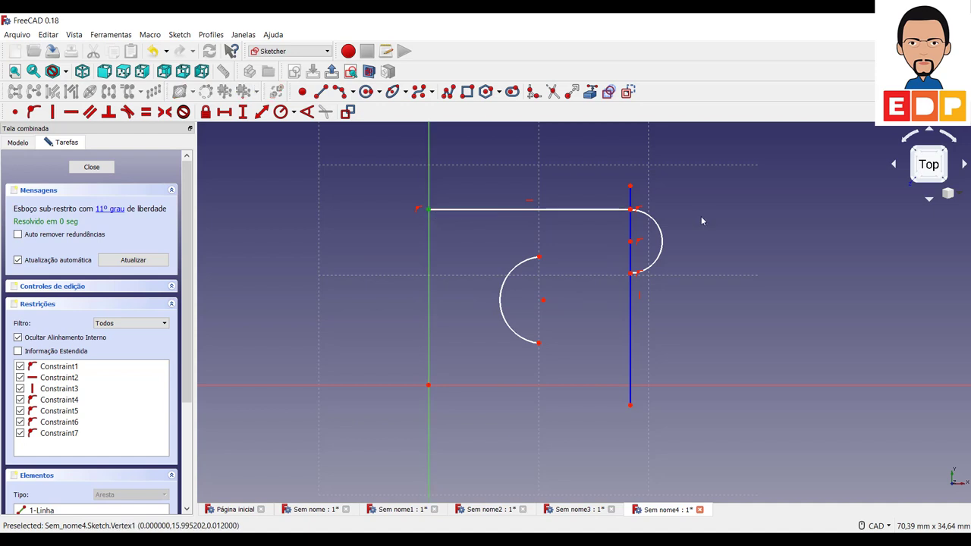
{"action": "left_click", "coordinate": [630, 211]}
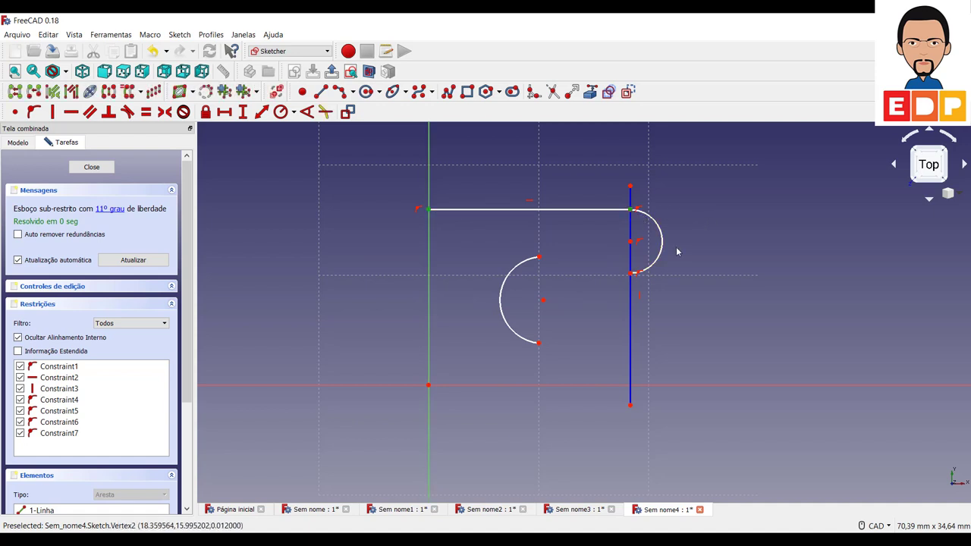
{"action": "left_click", "coordinate": [224, 111]}
{"action": "type", "text": "20"}
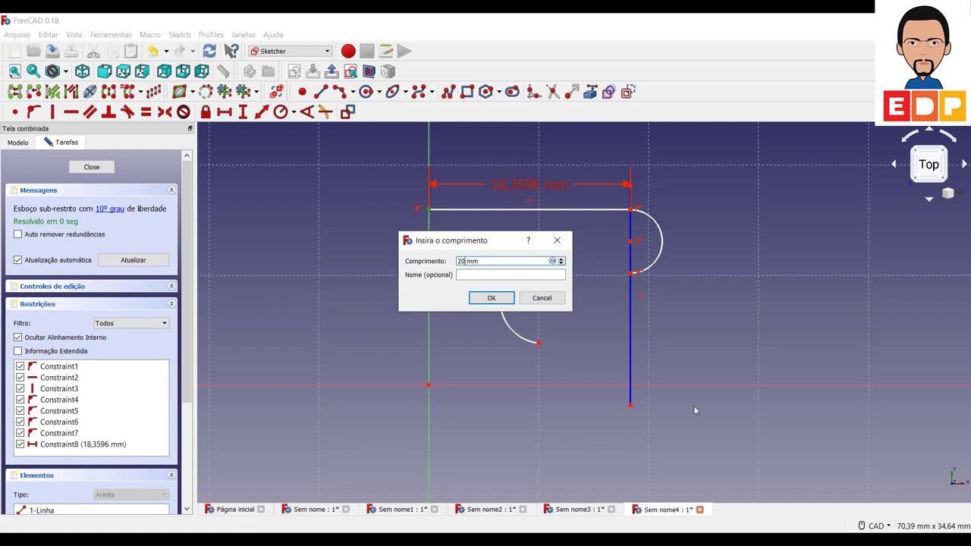
{"action": "key", "text": "Return"}
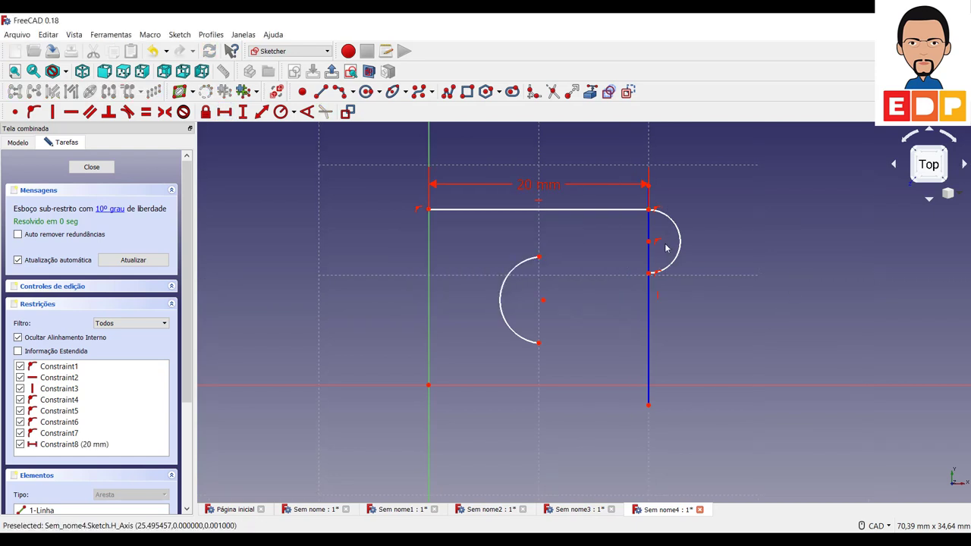
- Give the small right-hand arc a 2 mm radius
{"action": "left_click", "coordinate": [677, 244]}
{"action": "left_click", "coordinate": [281, 112]}
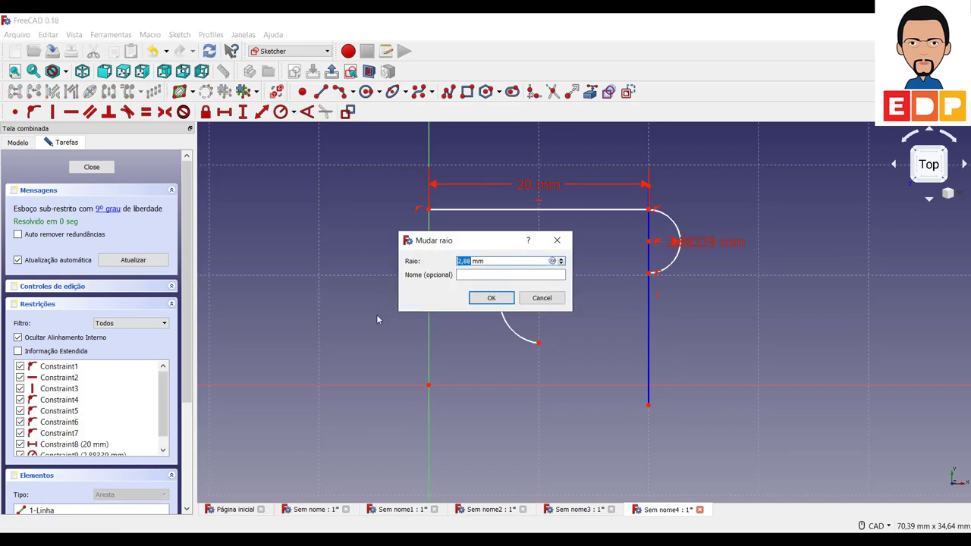
{"action": "type", "text": "2"}
{"action": "key", "text": "Return"}
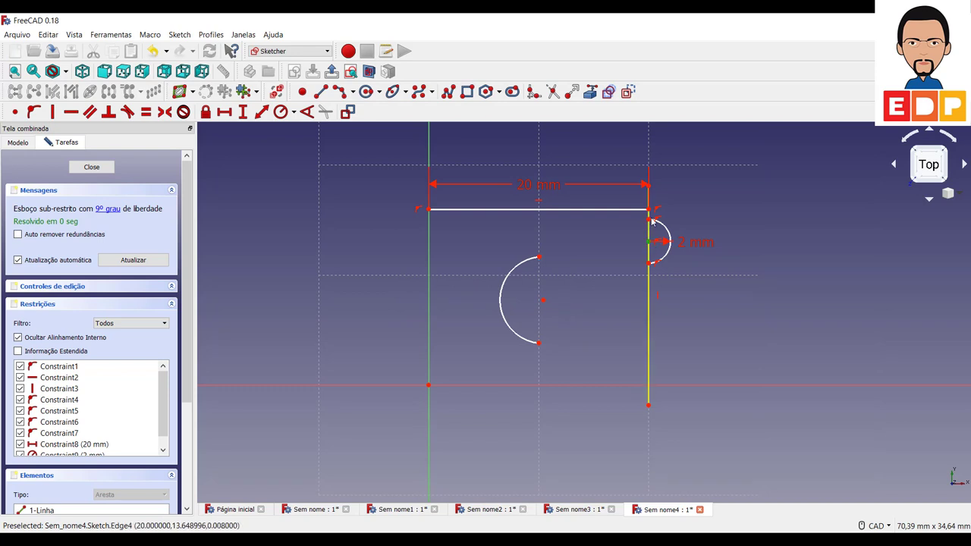
- Set a 2 mm vertical distance from the top line's right end to the small arc's upper end
{"action": "left_click", "coordinate": [649, 242]}
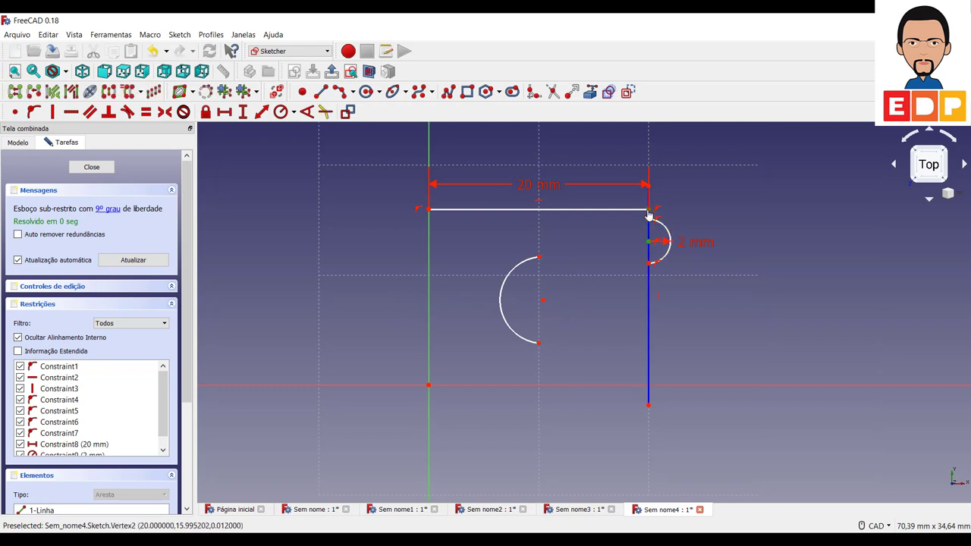
{"action": "left_click", "coordinate": [649, 212]}
{"action": "left_click", "coordinate": [243, 112]}
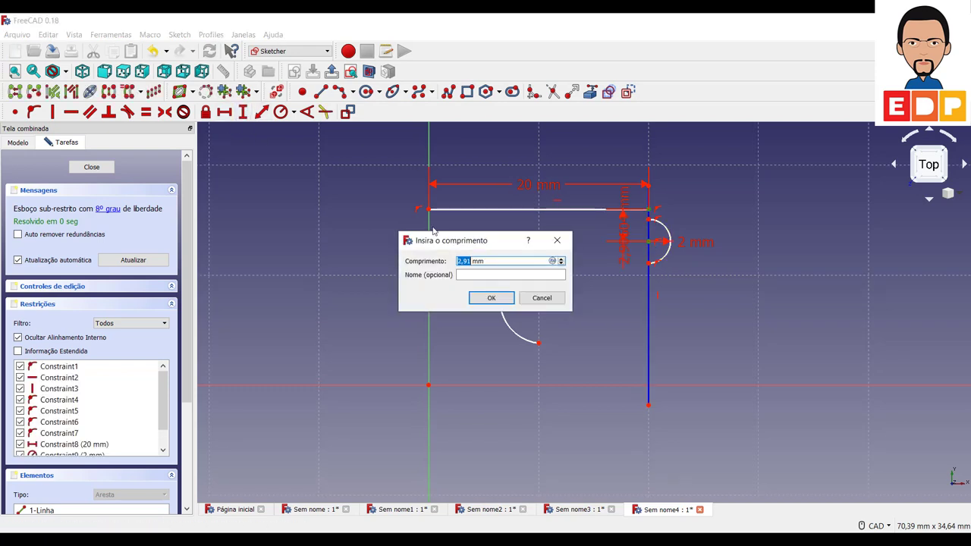
{"action": "key", "text": "Return"}
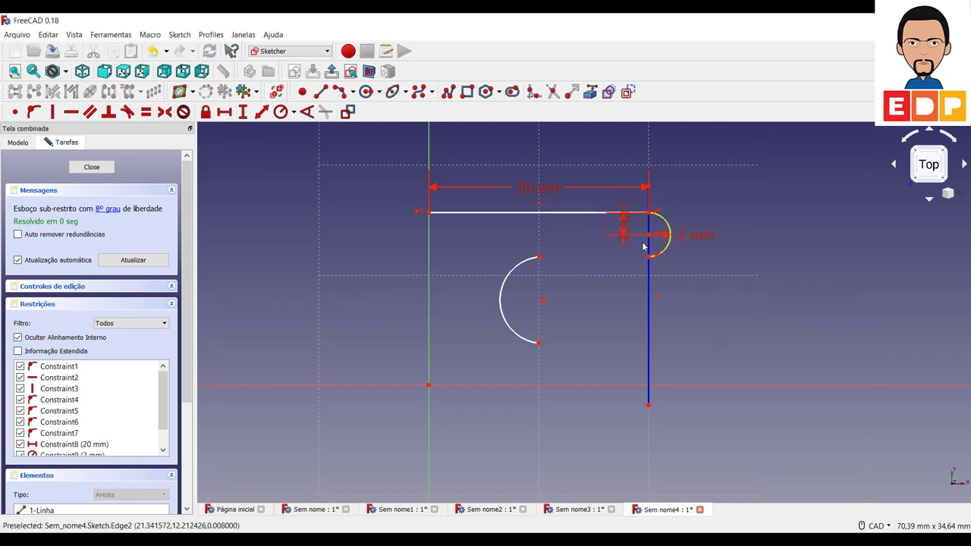
{"action": "left_click_drag", "start_coordinate": [623, 228], "coordinate": [580, 298]}
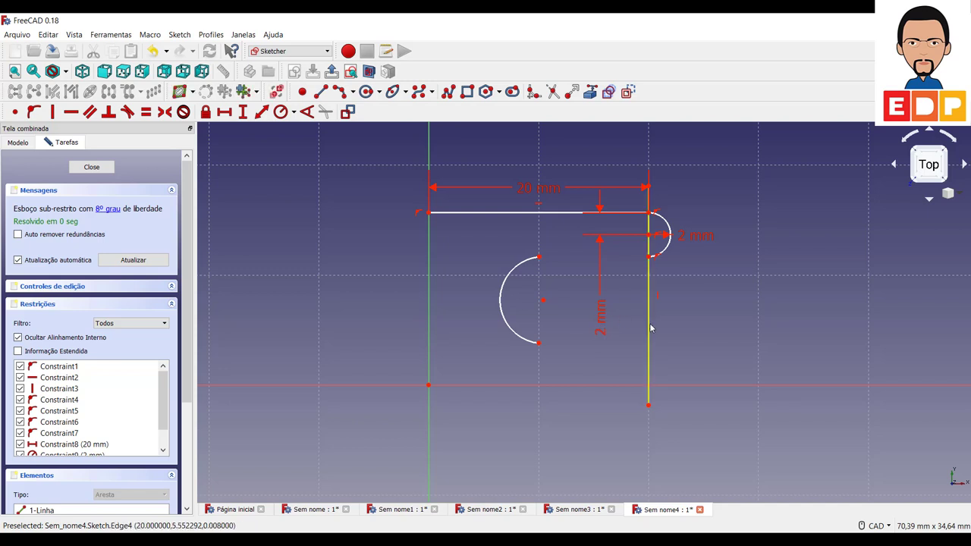
{"action": "left_click_drag", "start_coordinate": [648, 311], "coordinate": [652, 363]}
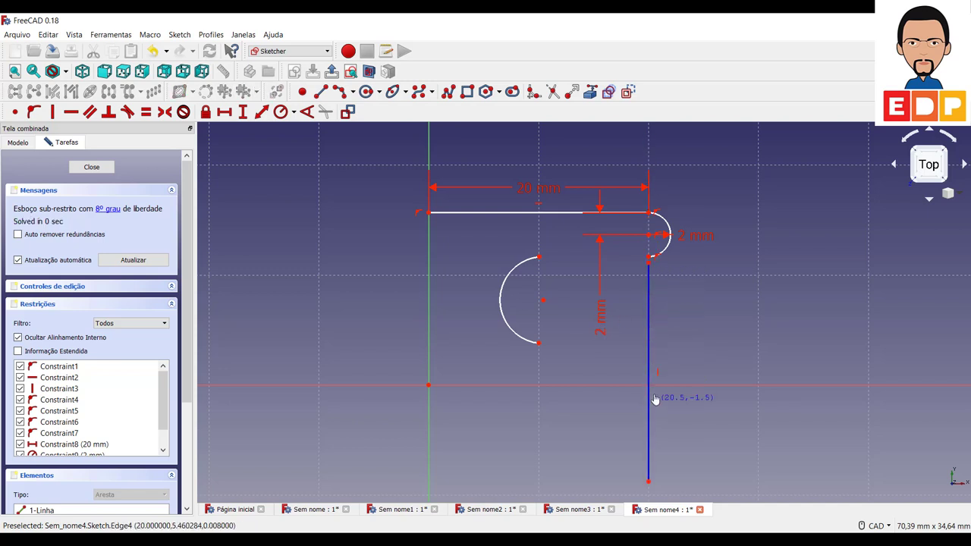
{"action": "left_click_drag", "start_coordinate": [656, 314], "coordinate": [661, 250]}
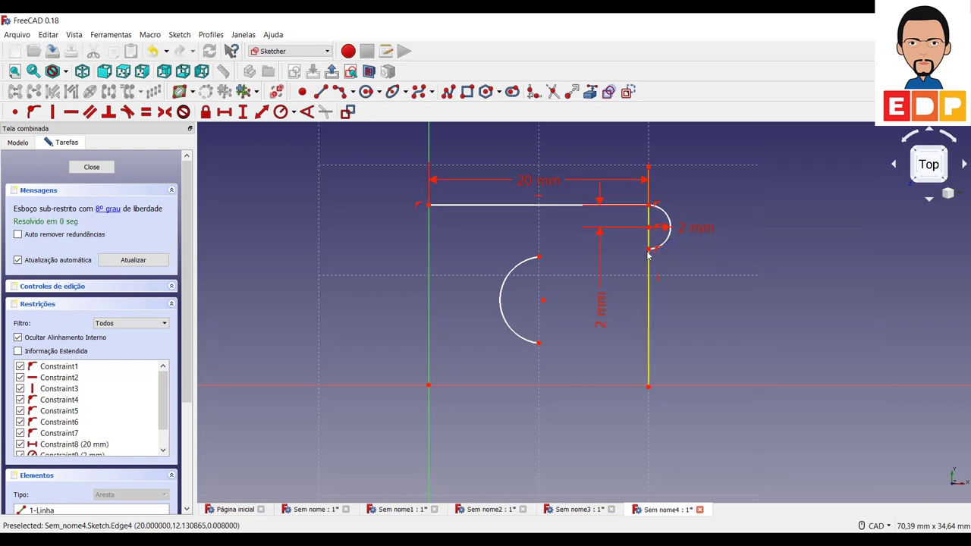
- Put the lower arc's top endpoint, bottom endpoint and centre onto the vertical line
{"action": "left_click", "coordinate": [538, 260]}
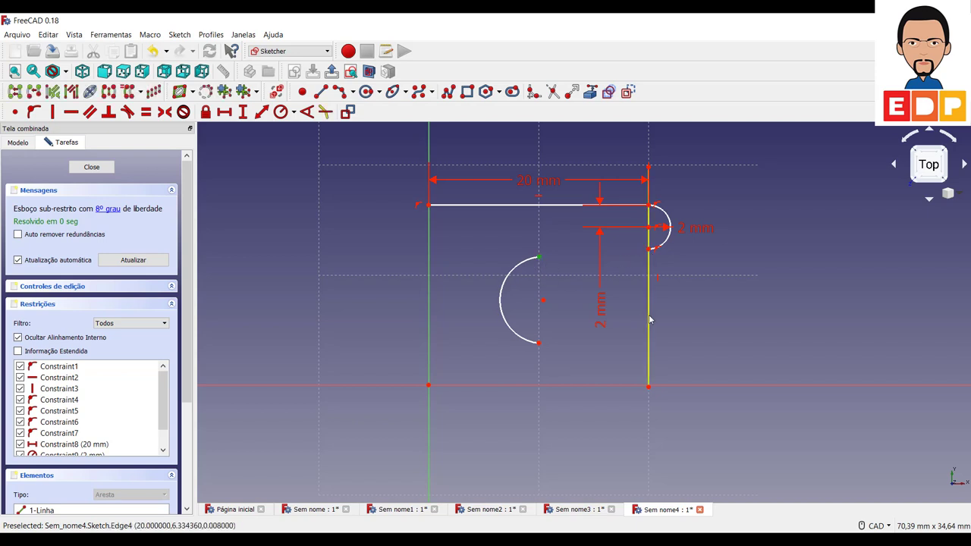
{"action": "left_click", "coordinate": [649, 320]}
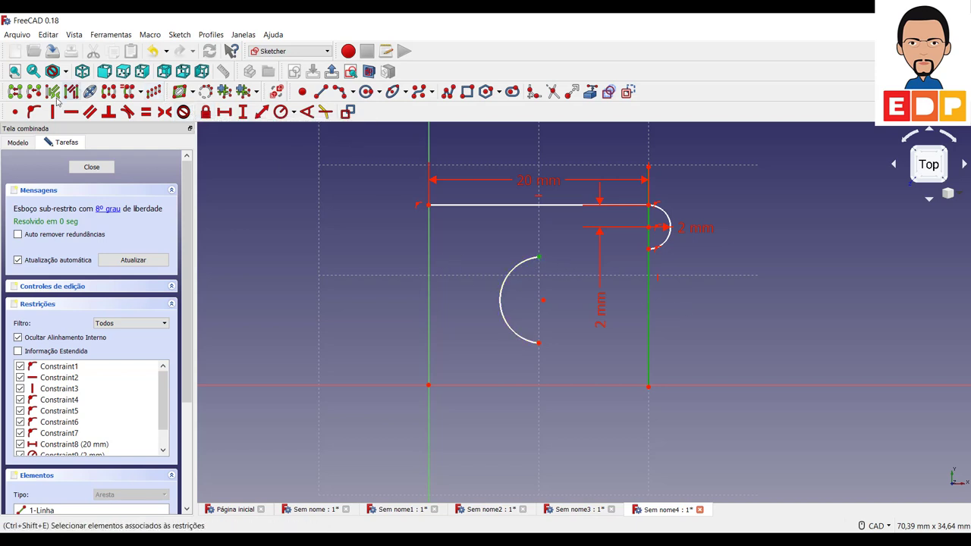
{"action": "left_click", "coordinate": [34, 112]}
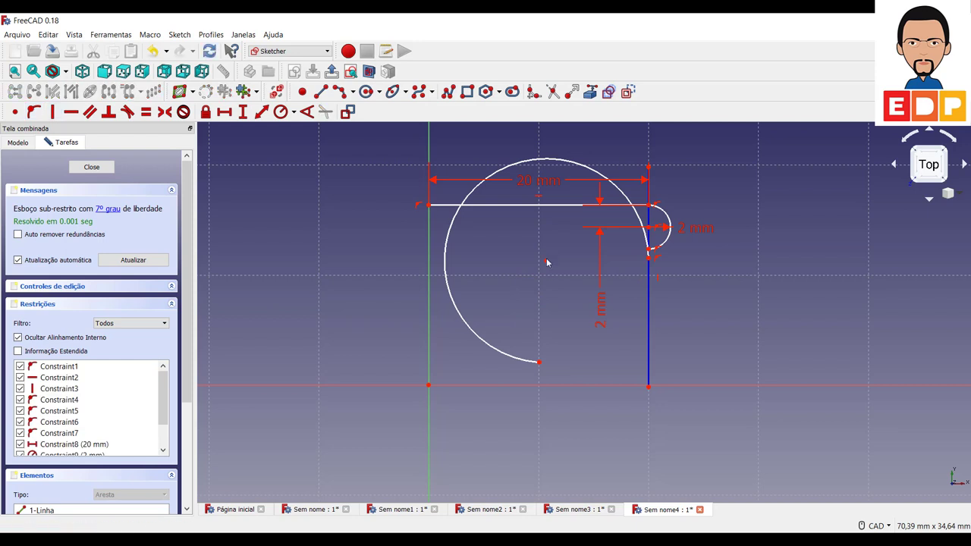
{"action": "left_click", "coordinate": [538, 363]}
{"action": "left_click", "coordinate": [649, 376]}
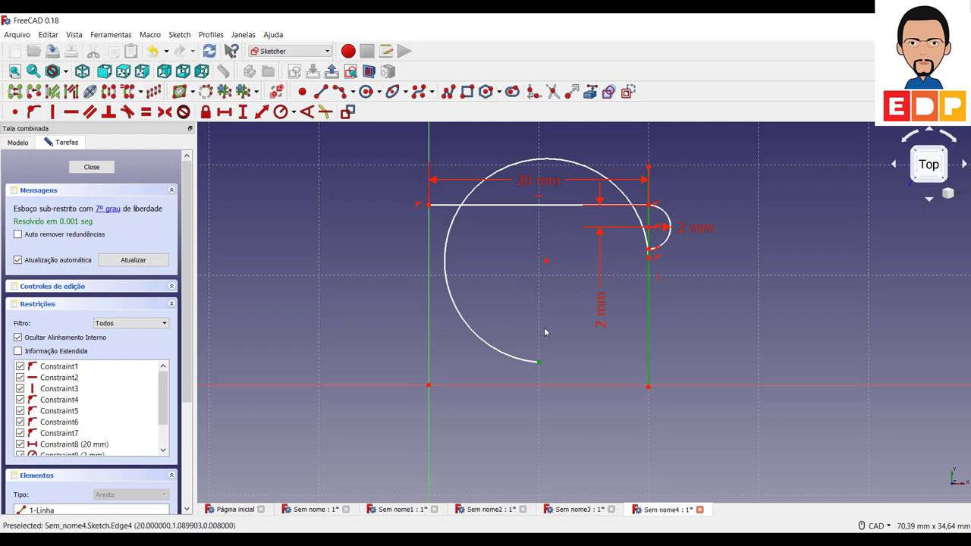
{"action": "left_click", "coordinate": [34, 112]}
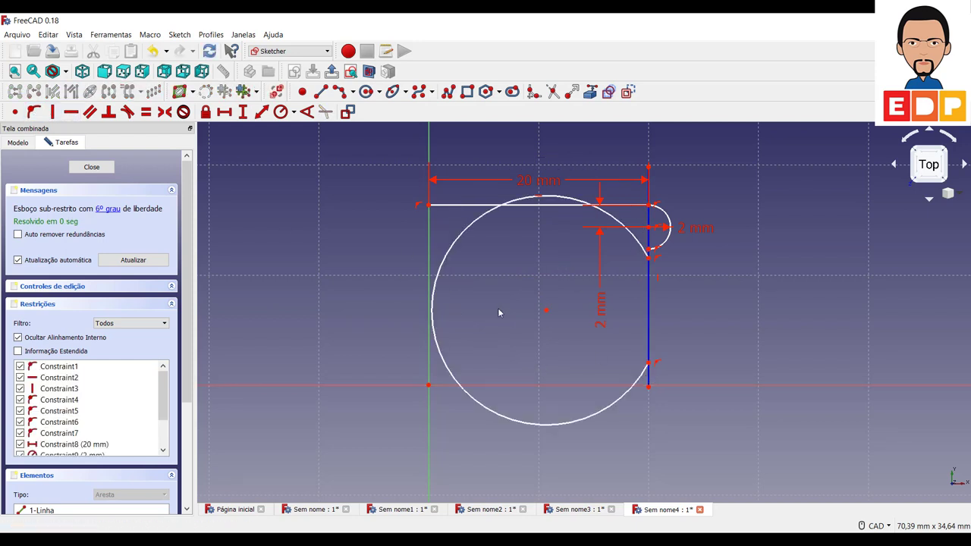
{"action": "left_click", "coordinate": [546, 311]}
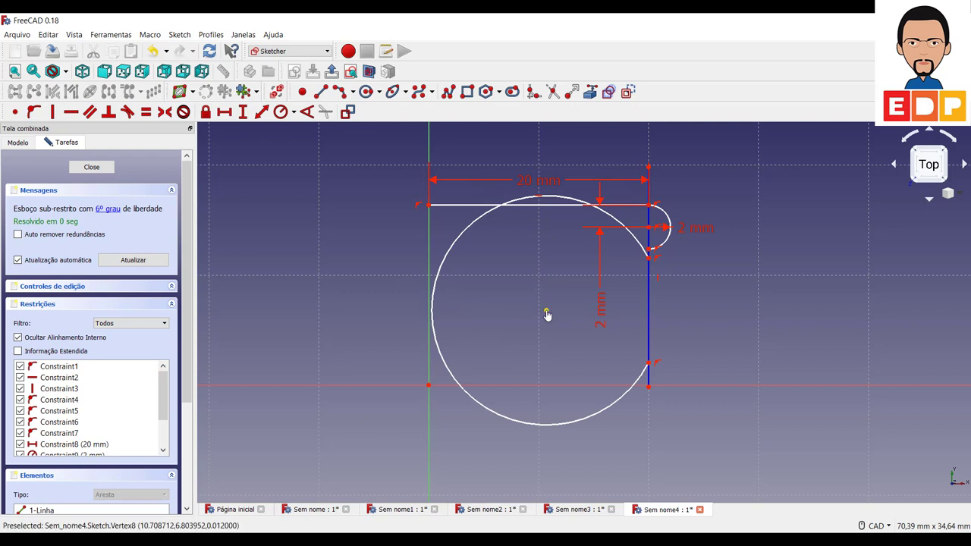
{"action": "left_click", "coordinate": [649, 319]}
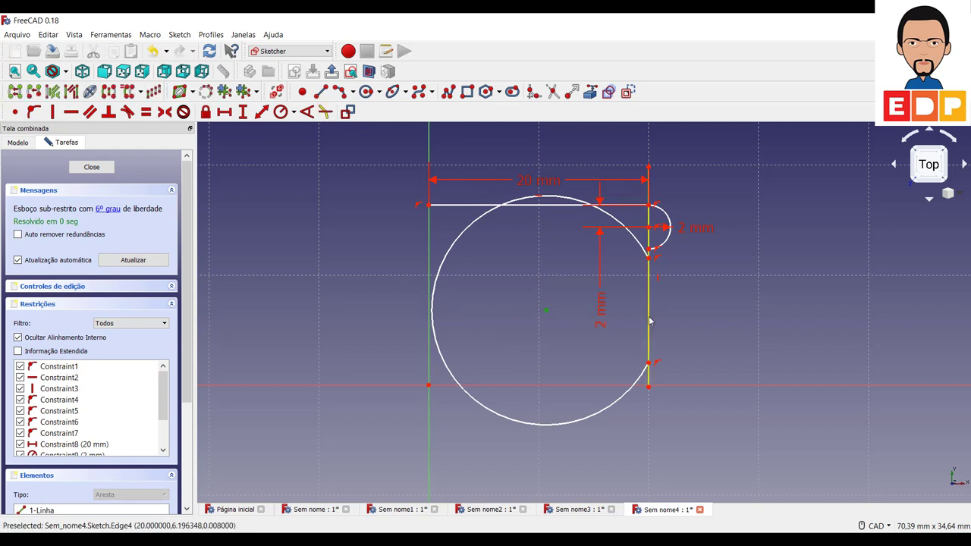
{"action": "left_click", "coordinate": [33, 112]}
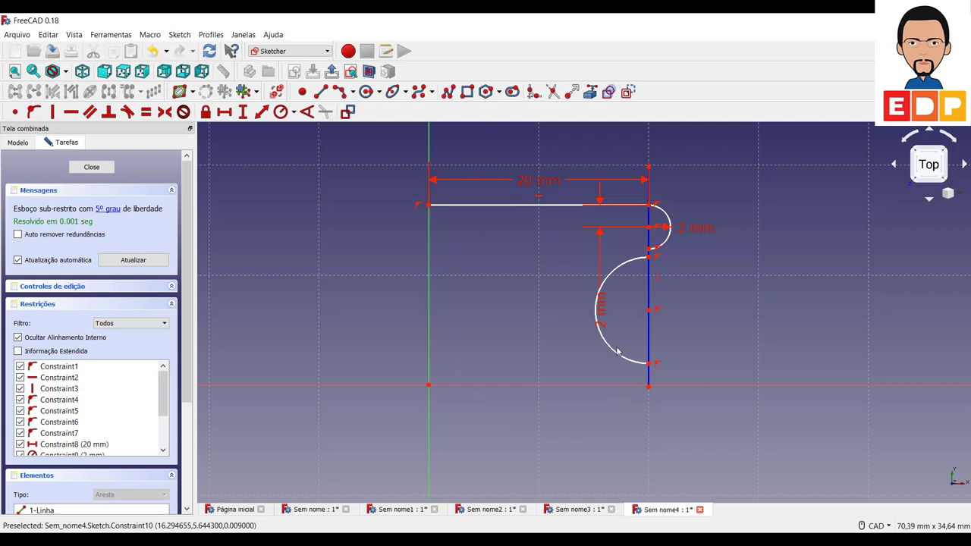
{"action": "mouse_move", "coordinate": [618, 351]}
{"action": "left_mouse_down"}
{"action": "mouse_move", "coordinate": [628, 361]}
{"action": "mouse_move", "coordinate": [627, 342]}
{"action": "mouse_move", "coordinate": [631, 364]}
{"action": "mouse_move", "coordinate": [621, 338]}
{"action": "left_mouse_up"}
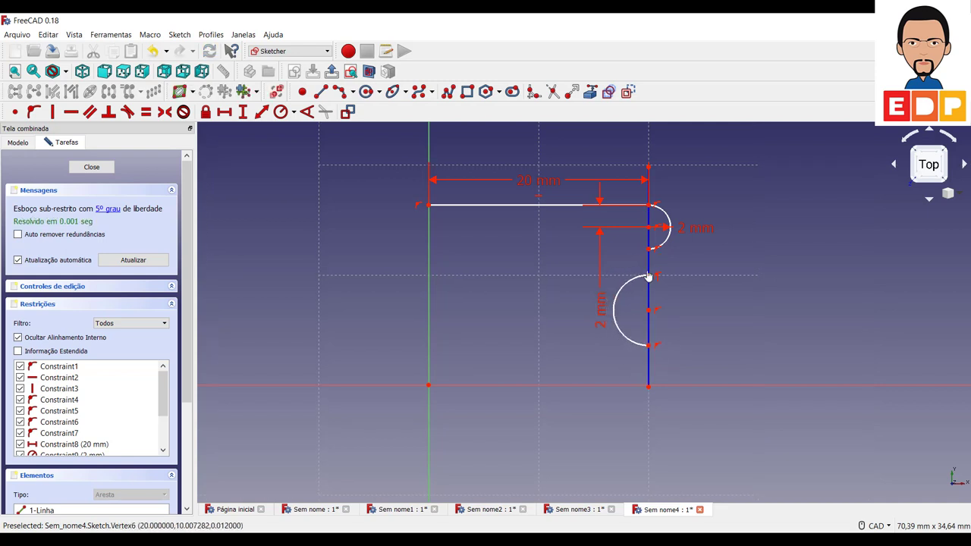
- Drag the lower arc's upper end higher along the vertical line, undoing the redundant constraint added
{"action": "left_click_drag", "start_coordinate": [649, 277], "coordinate": [671, 273]}
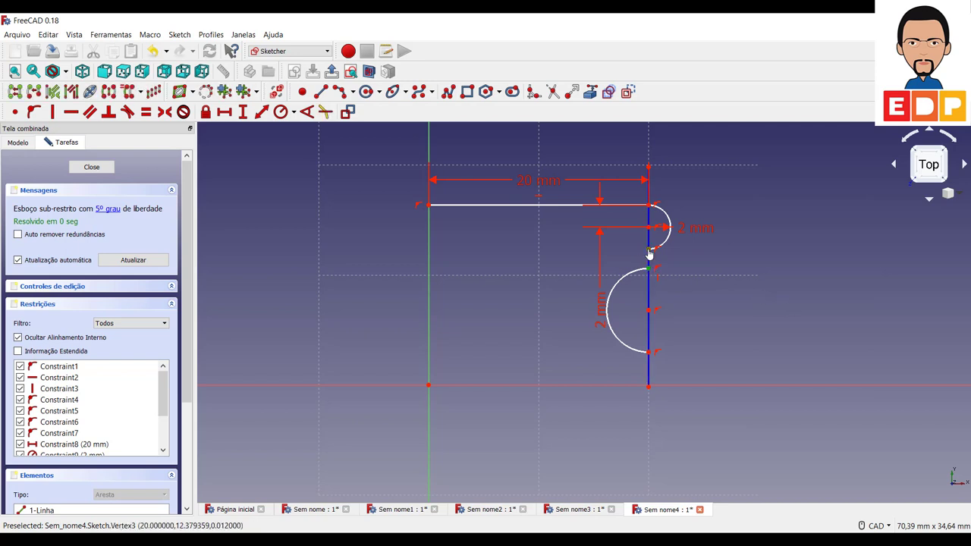
{"action": "left_click", "coordinate": [127, 112]}
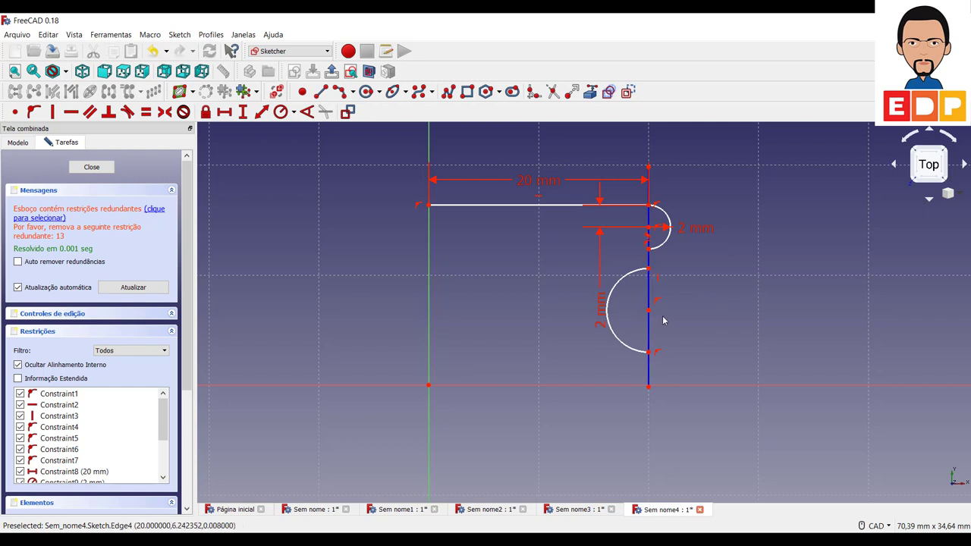
{"action": "key", "text": "ctrl+z"}
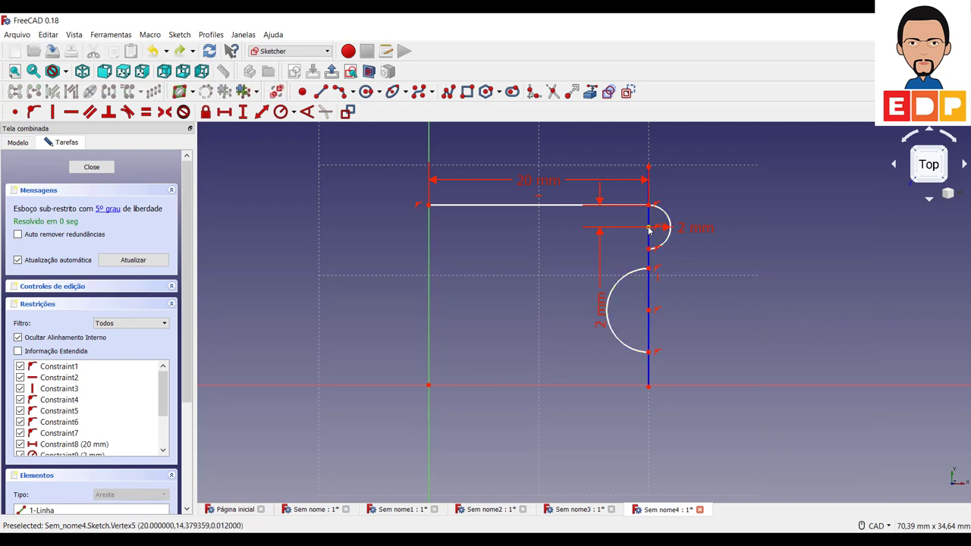
- Give the lower arc a 4 mm radius and extend the vertical construction line upward past the profile
{"action": "left_click", "coordinate": [649, 309]}
{"action": "left_click", "coordinate": [651, 311]}
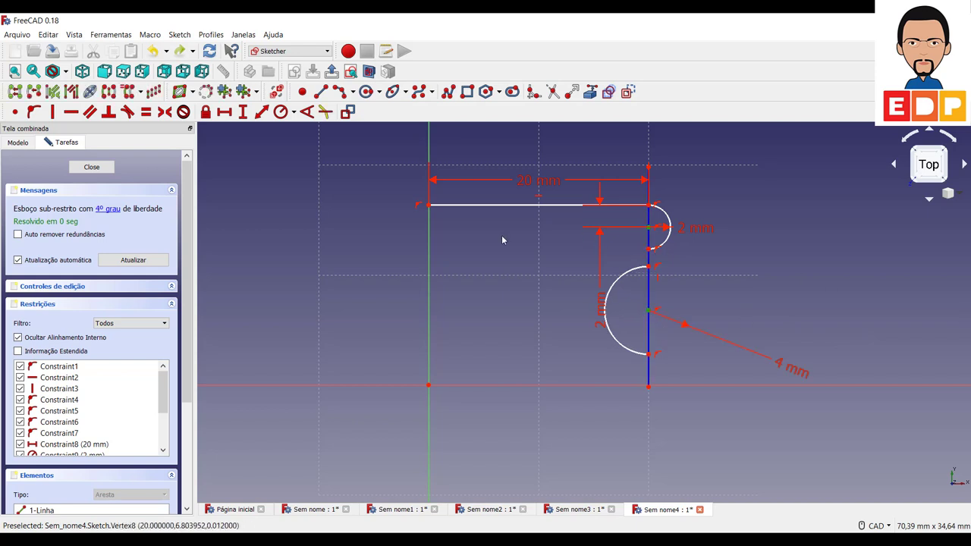
{"action": "left_click", "coordinate": [262, 112]}
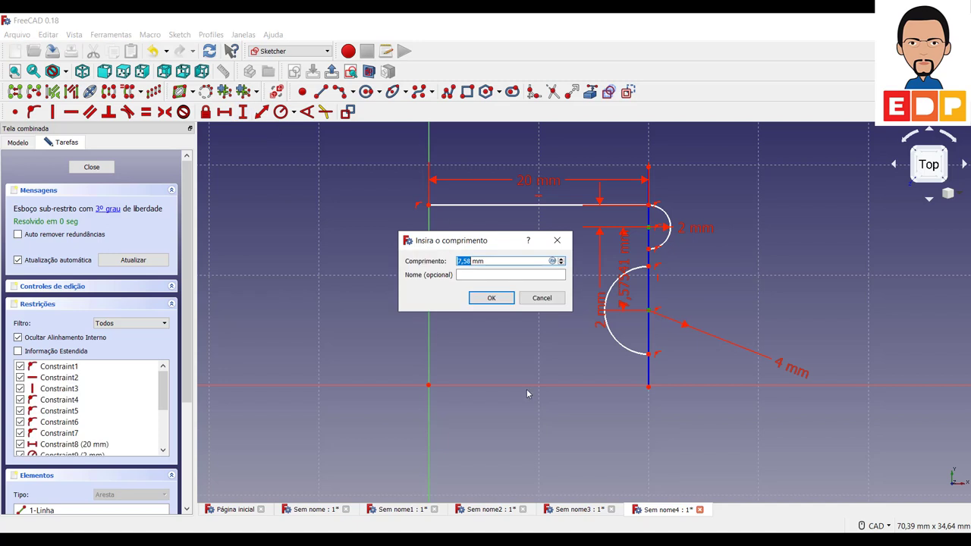
{"action": "key", "text": "Return"}
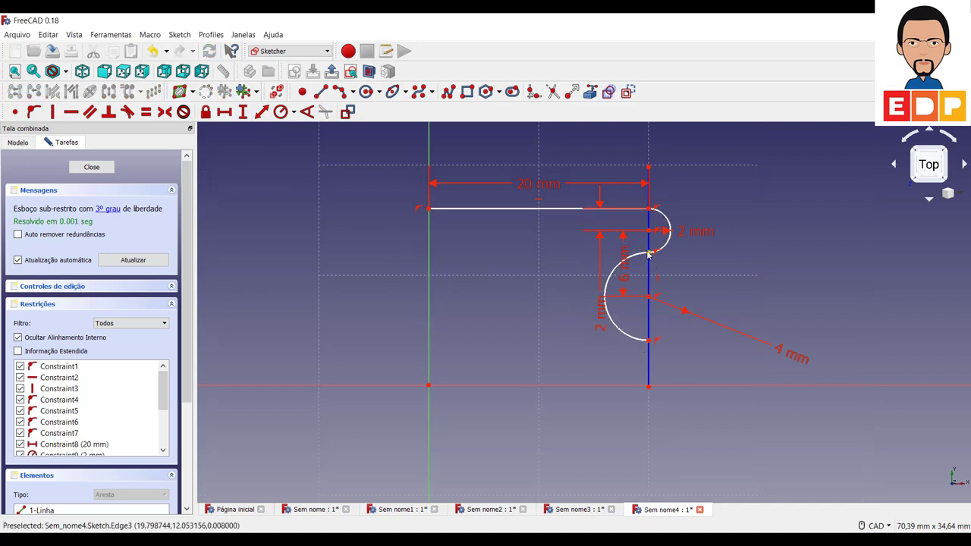
{"action": "left_click_drag", "start_coordinate": [615, 335], "coordinate": [617, 303]}
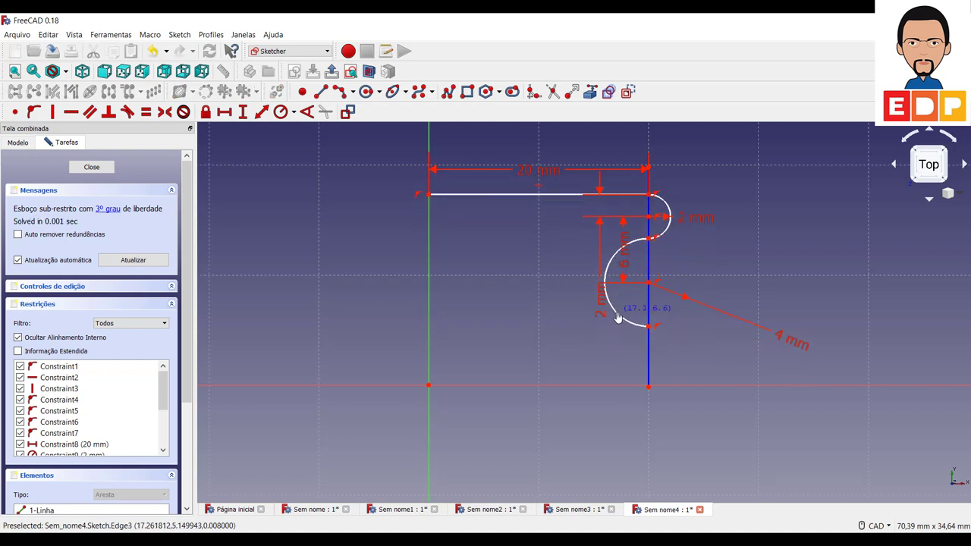
{"action": "left_click_drag", "start_coordinate": [617, 304], "coordinate": [614, 311]}
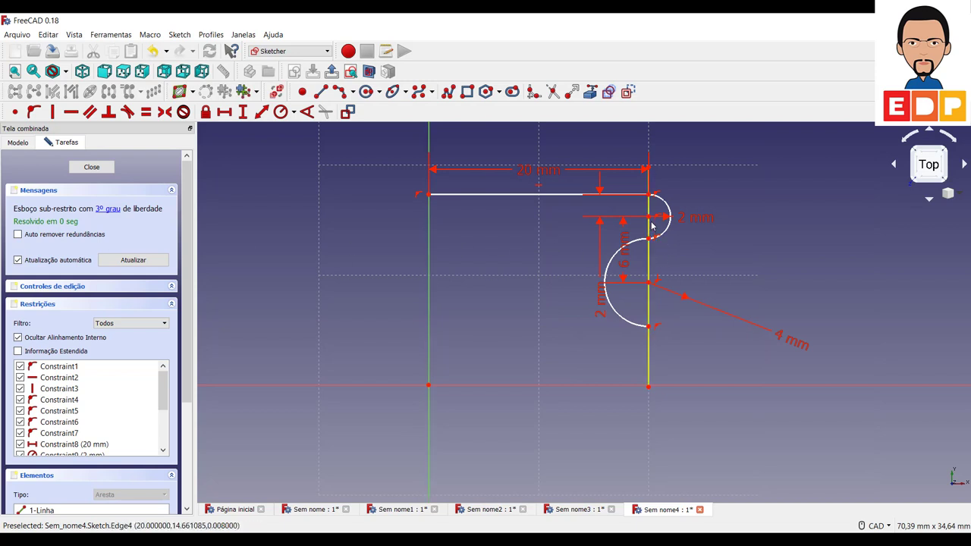
{"action": "left_click_drag", "start_coordinate": [649, 224], "coordinate": [649, 211]}
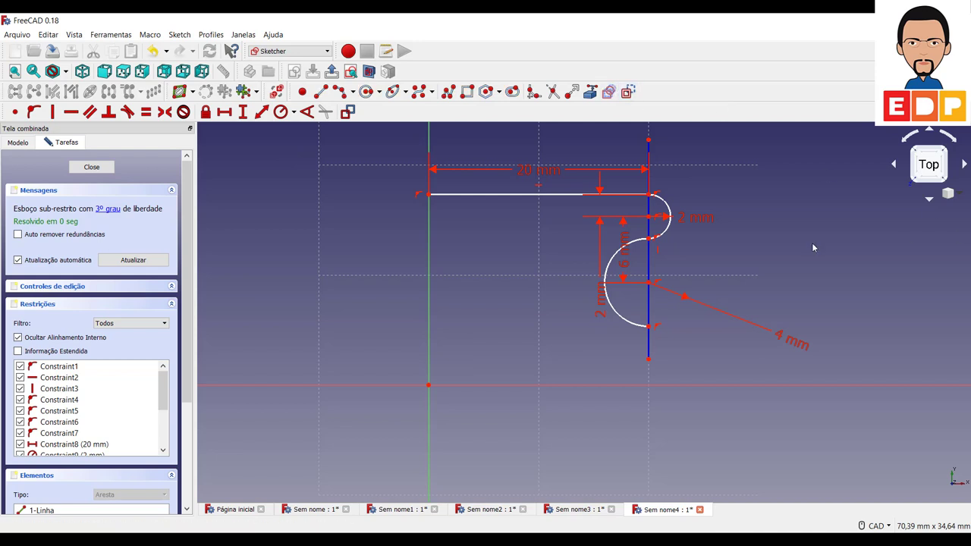
- Draw a horizontal line running right from beside the lower arc
{"action": "left_click", "coordinate": [322, 92]}
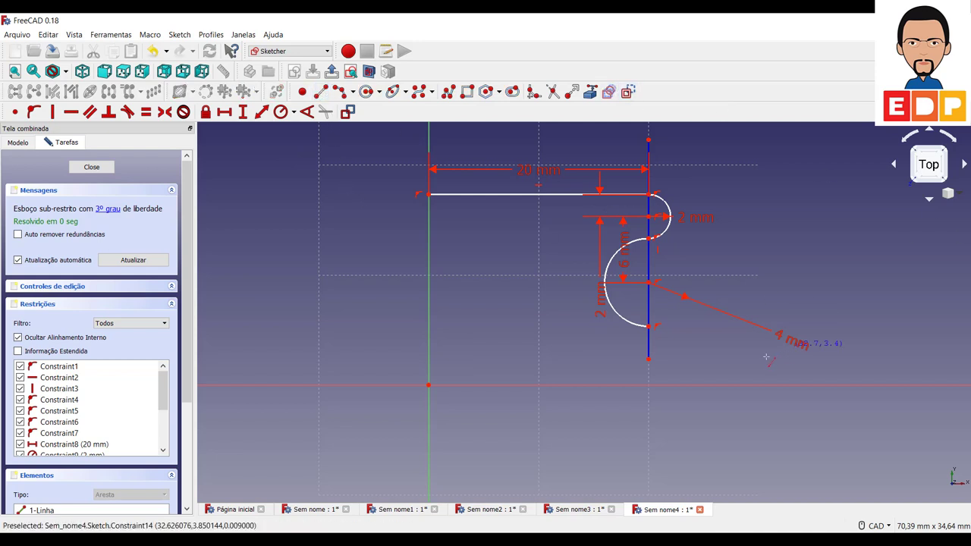
{"action": "left_click", "coordinate": [673, 328]}
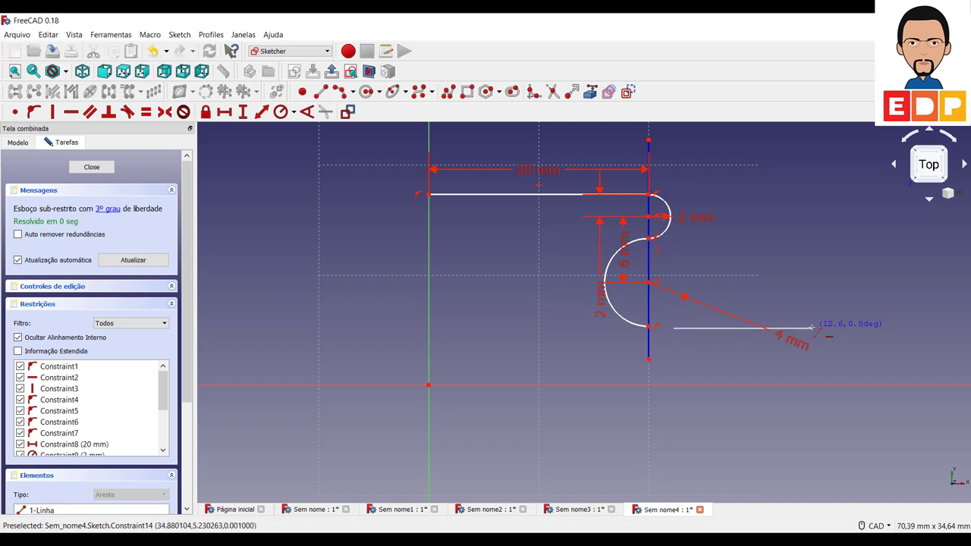
{"action": "left_click", "coordinate": [812, 327]}
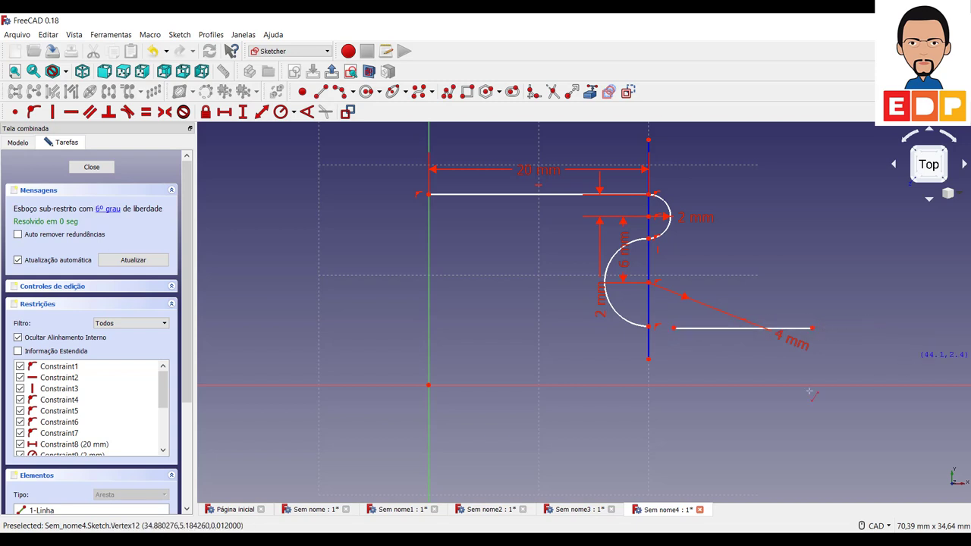
{"action": "right_click", "coordinate": [685, 396]}
- Fix the new line's left endpoint on the vertical construction line at the lower arc's end
{"action": "left_click", "coordinate": [649, 340]}
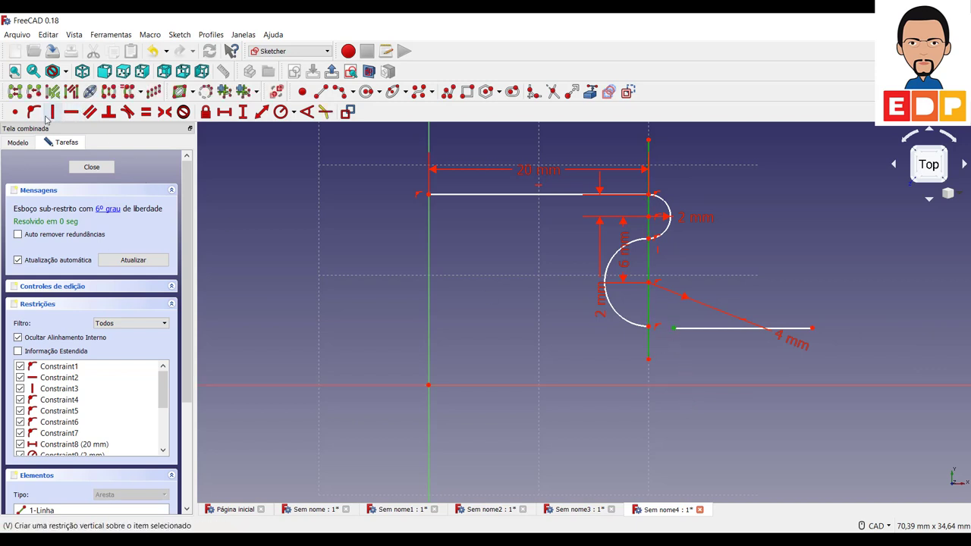
{"action": "left_click", "coordinate": [15, 112]}
{"action": "left_click", "coordinate": [546, 296]}
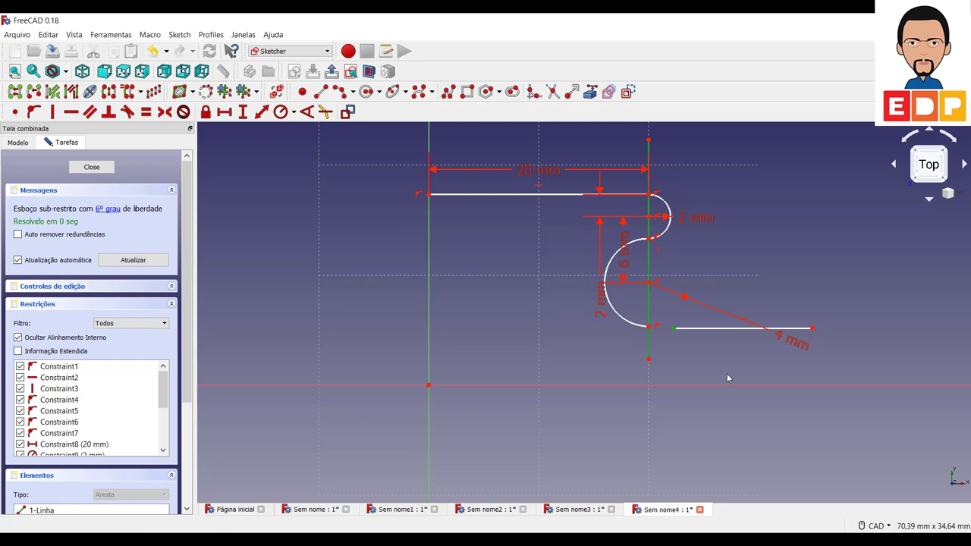
{"action": "left_click", "coordinate": [678, 367]}
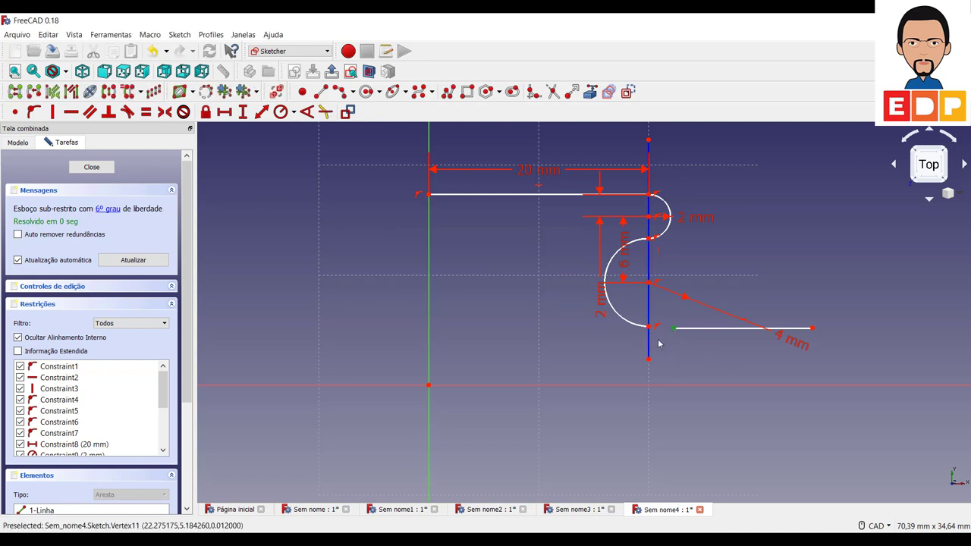
{"action": "left_click", "coordinate": [650, 348]}
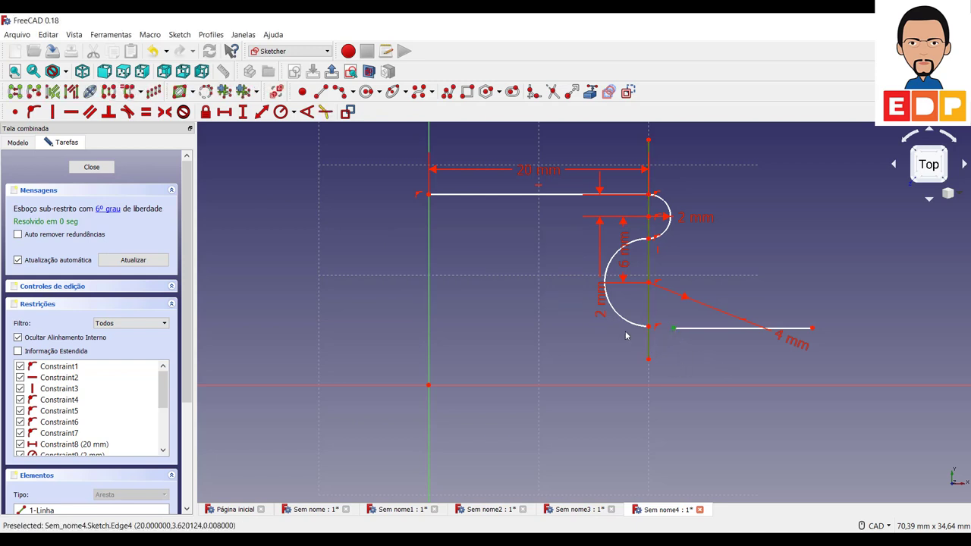
{"action": "left_click", "coordinate": [33, 111]}
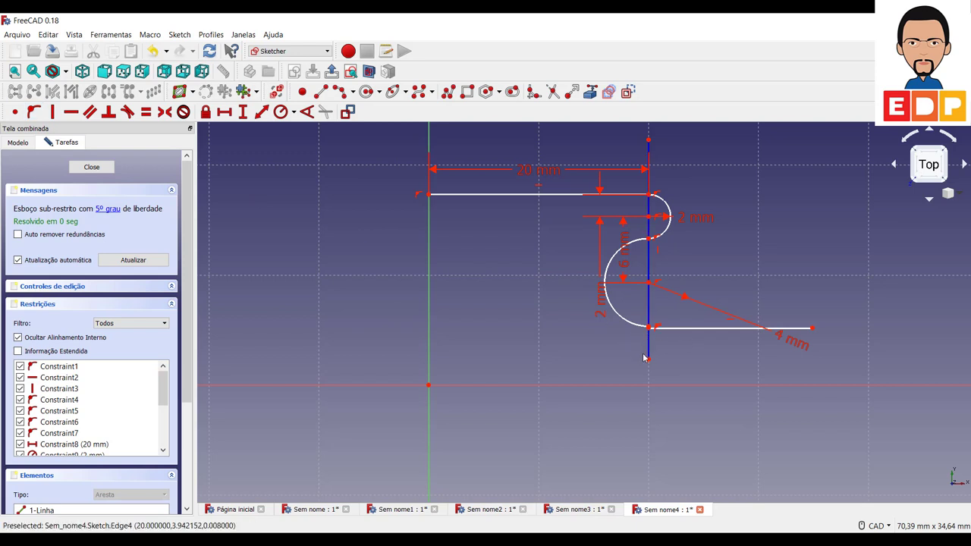
{"action": "left_click_drag", "start_coordinate": [650, 332], "coordinate": [655, 334]}
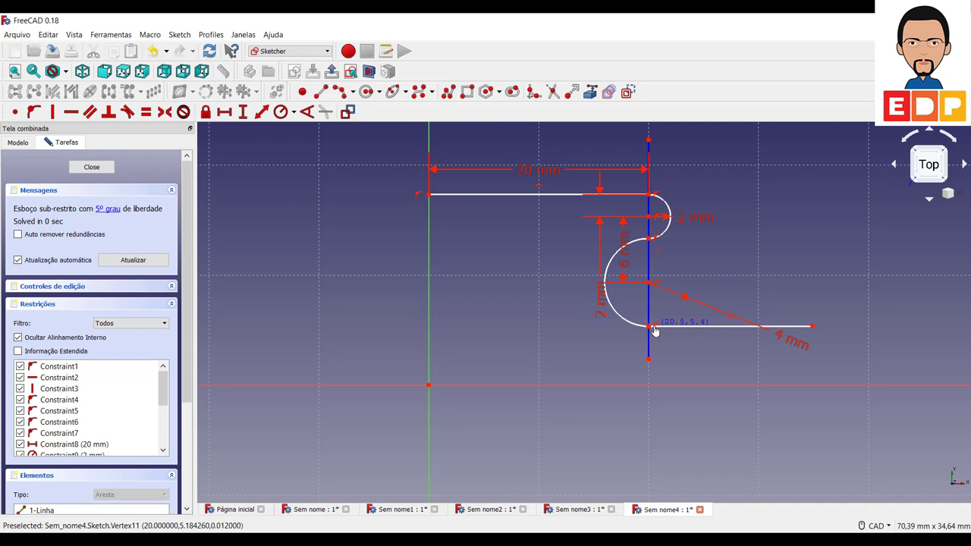
{"action": "left_click_drag", "start_coordinate": [655, 332], "coordinate": [650, 340]}
- Constrain the lower line's left endpoint 5 mm above the horizontal axis, replacing an initial 4 mm value
{"action": "left_click", "coordinate": [650, 338]}
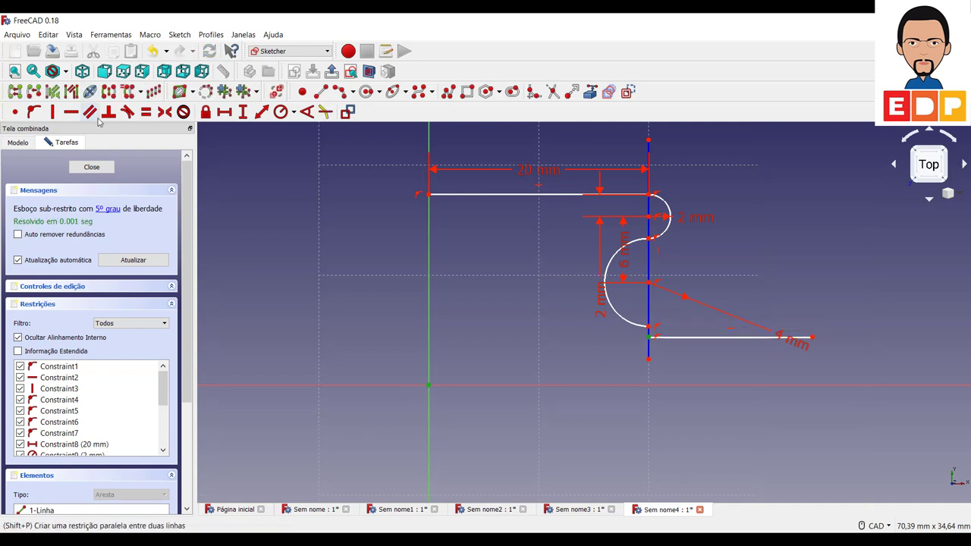
{"action": "left_click", "coordinate": [245, 115]}
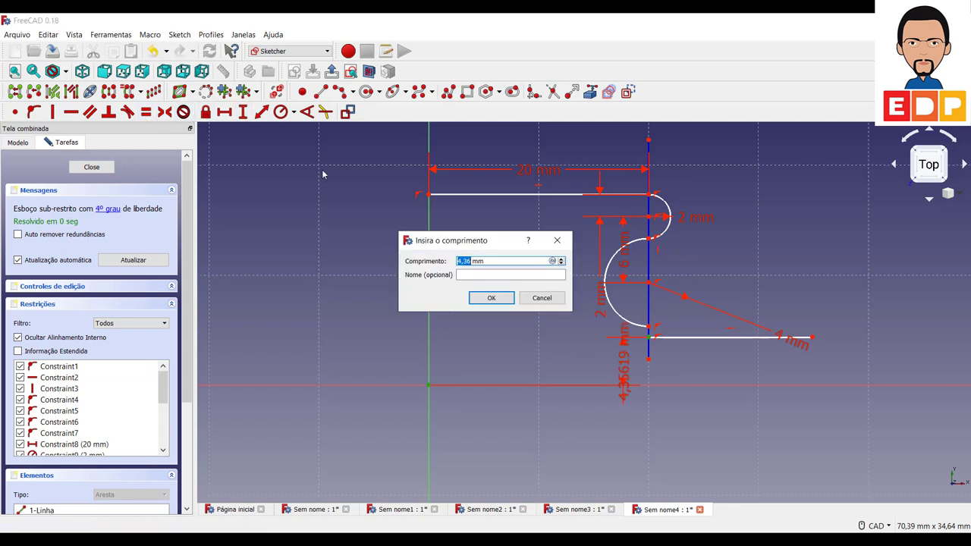
{"action": "type", "text": "4"}
{"action": "key", "text": "Return"}
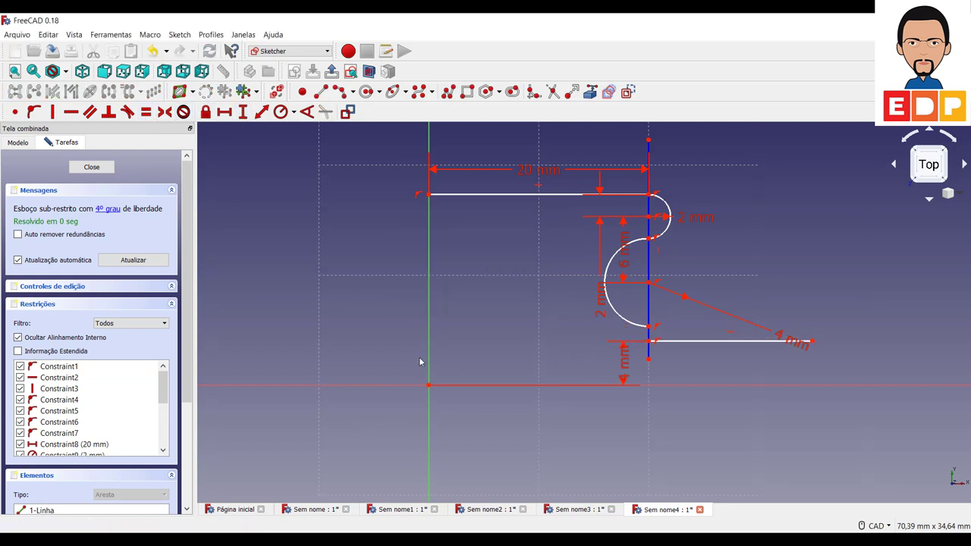
{"action": "key", "text": "ctrl+z"}
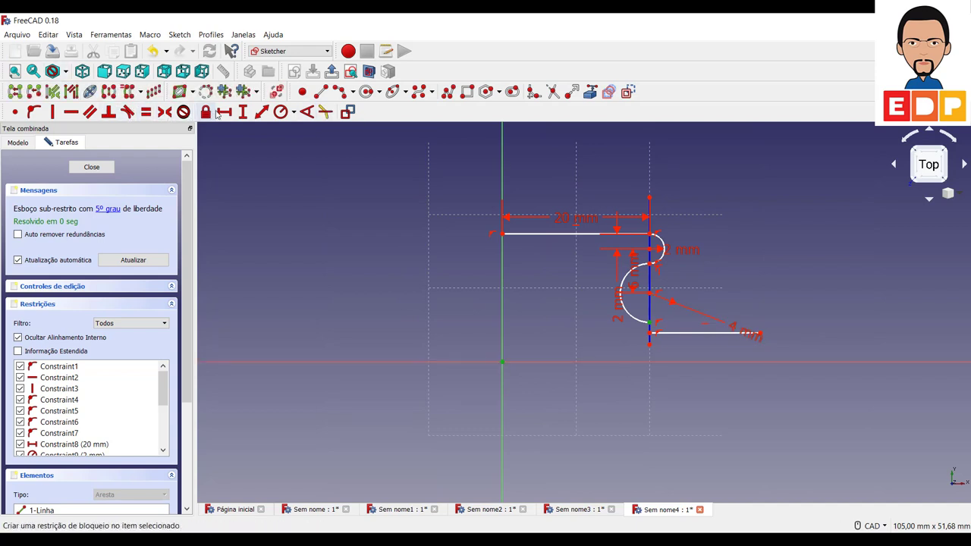
{"action": "left_click", "coordinate": [243, 111]}
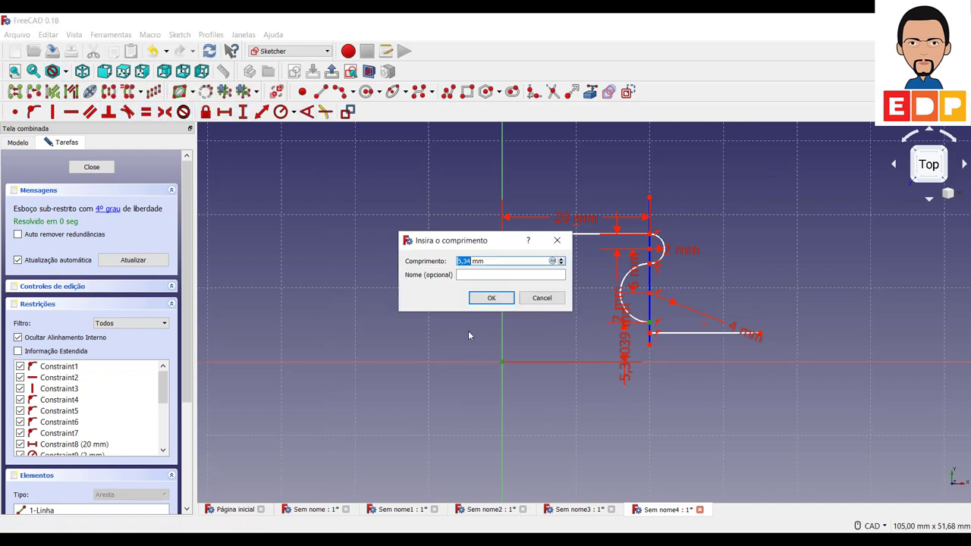
{"action": "type", "text": "5"}
{"action": "key", "text": "Return"}
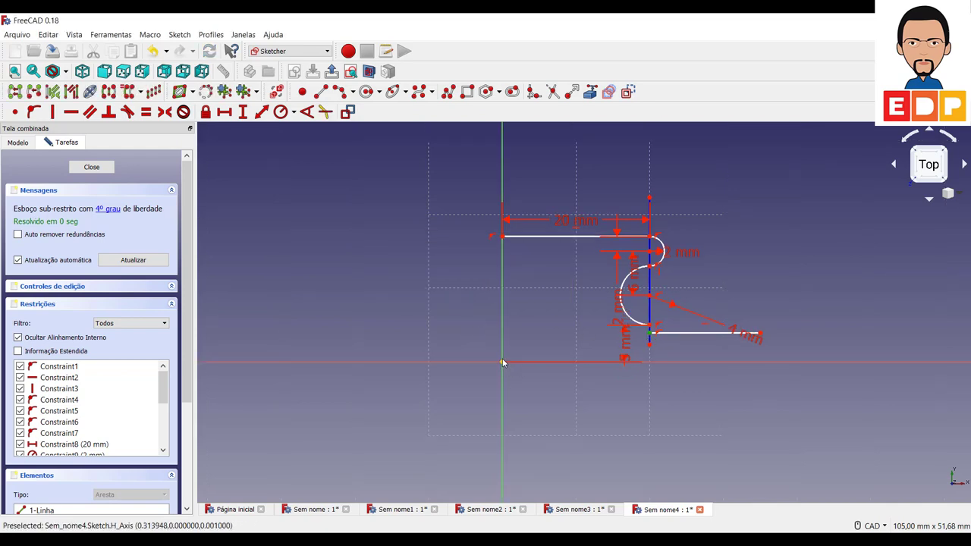
{"action": "left_click", "coordinate": [243, 112]}
{"action": "type", "text": "5"}
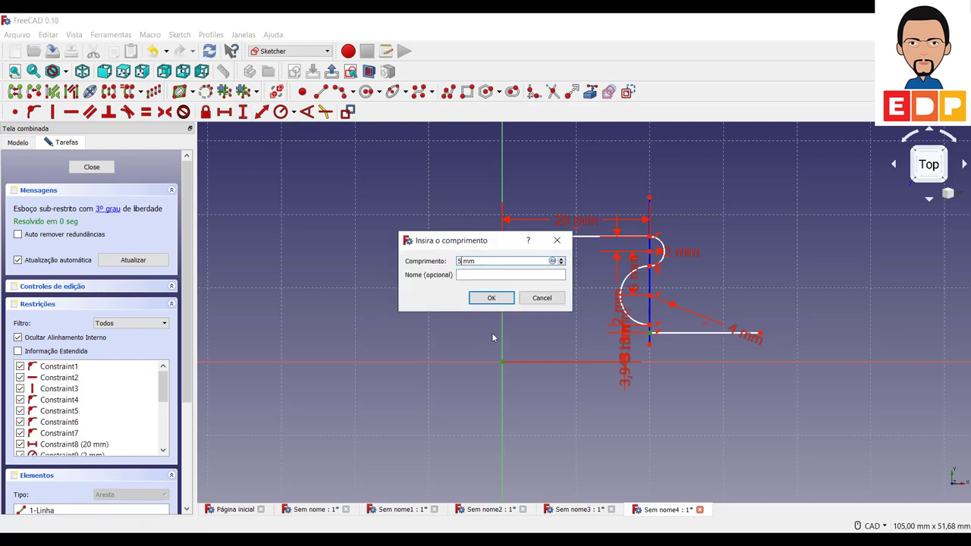
{"action": "key", "text": "Return"}
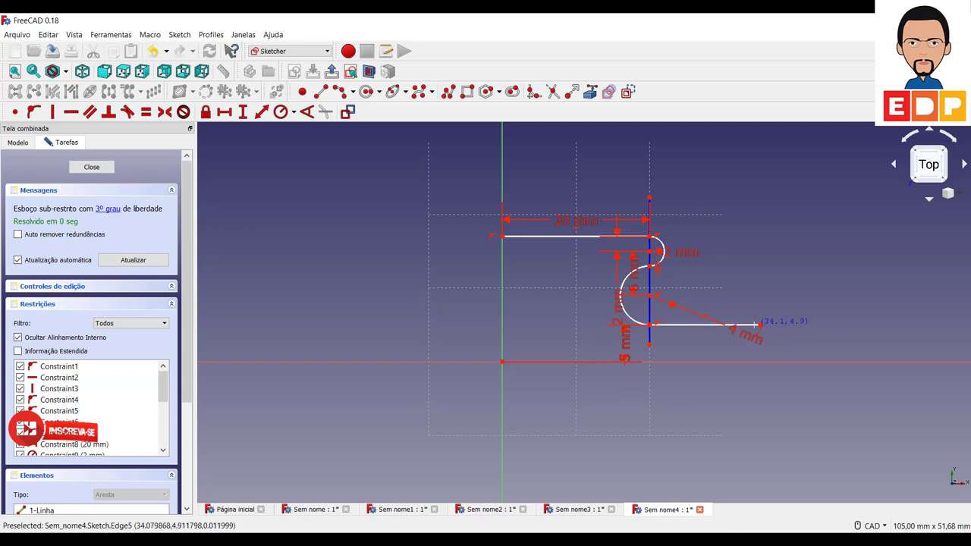
- Draw closing lines from the lower line's right end down to the horizontal axis and along it to the origin
{"action": "left_click", "coordinate": [759, 325]}
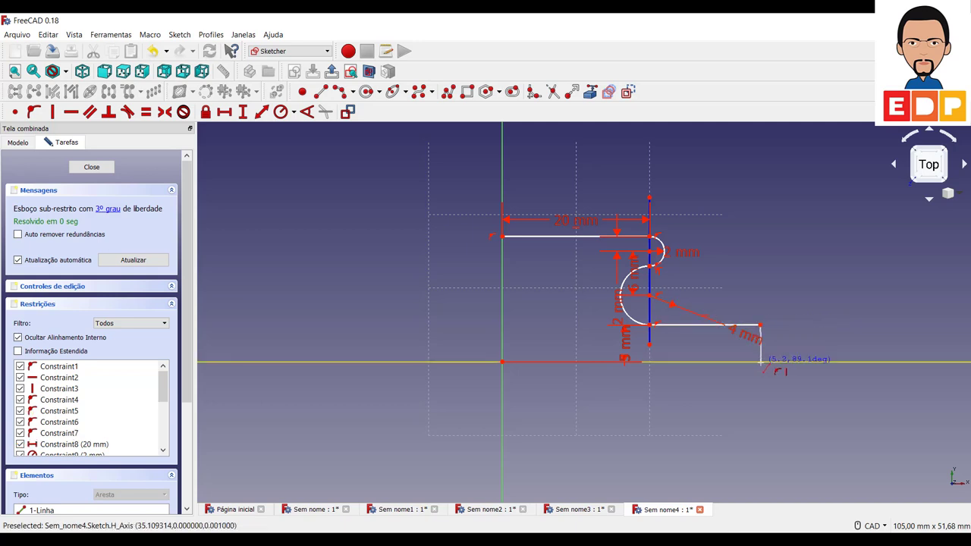
{"action": "left_click", "coordinate": [760, 362]}
{"action": "left_click", "coordinate": [501, 362]}
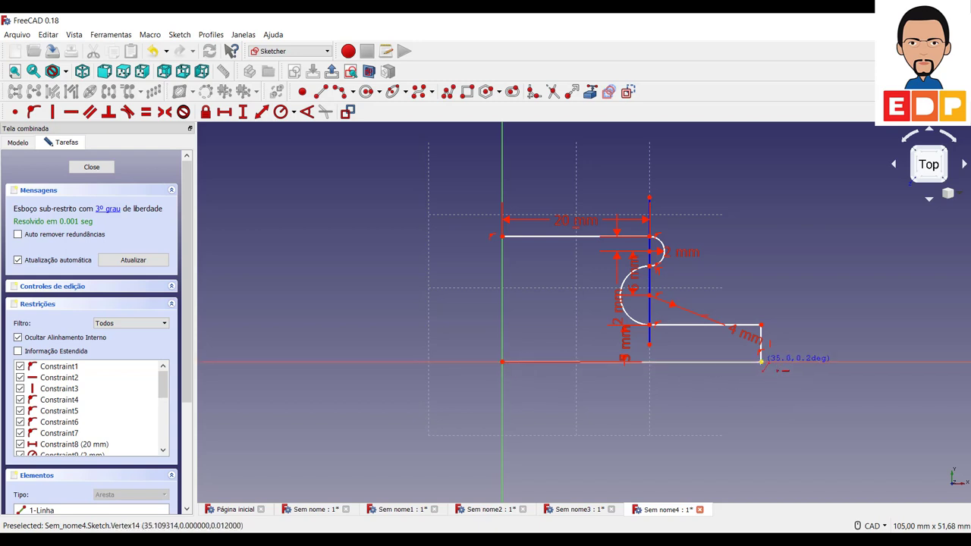
{"action": "left_click", "coordinate": [761, 362]}
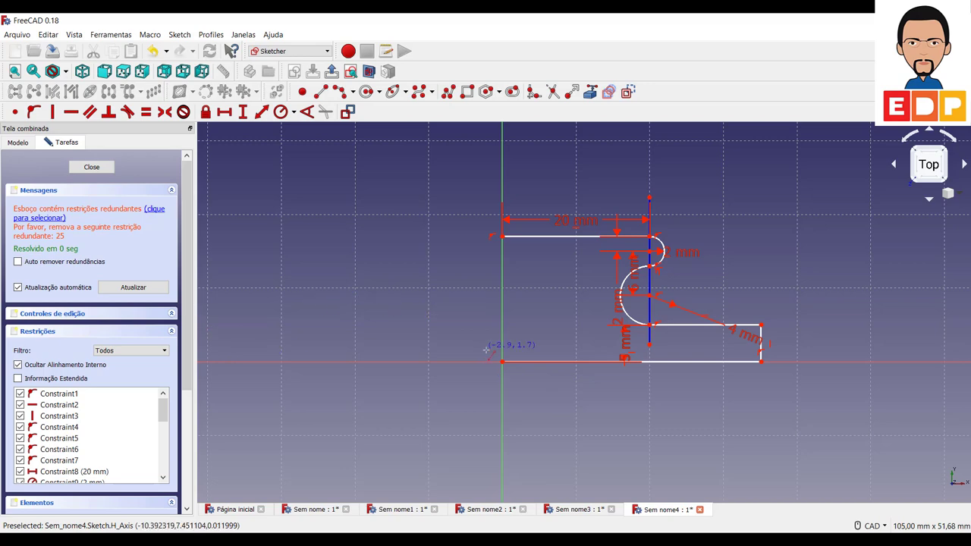
{"action": "scroll", "coordinate": [75, 301], "scroll_direction": "up", "scroll_amount": 2}
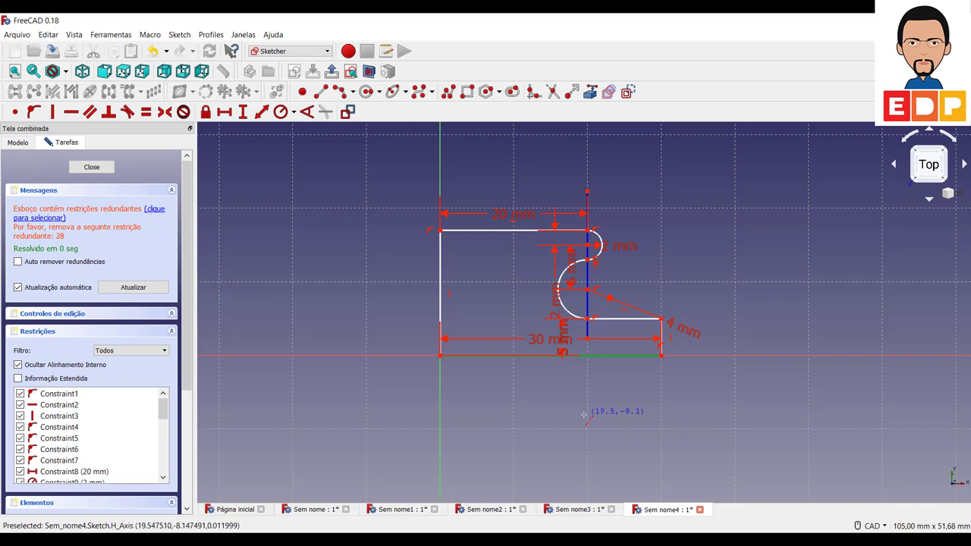
- Leave sketch editing, then reopen the sketch from the model tree
{"action": "key", "text": "Escape"}
{"action": "scroll", "coordinate": [599, 361], "scroll_direction": "up", "scroll_amount": 2}
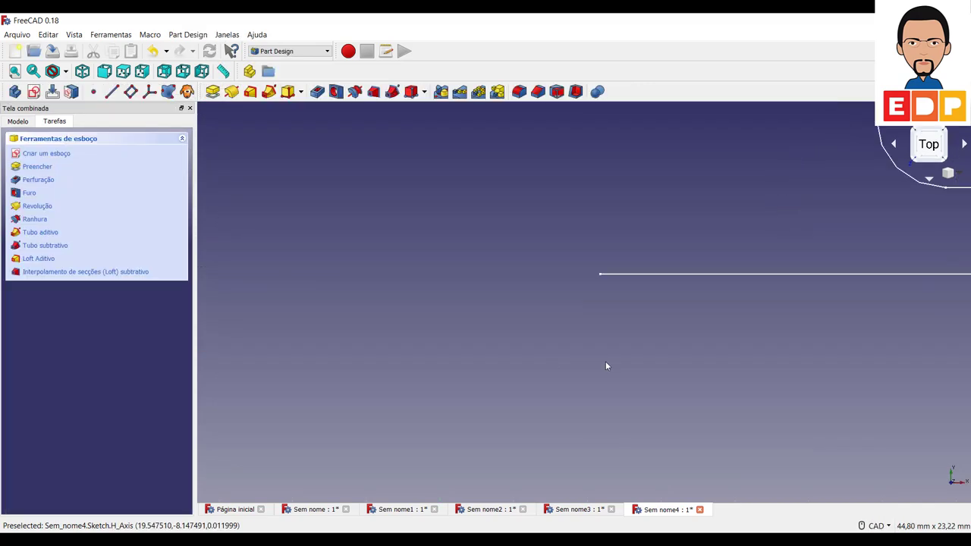
{"action": "scroll", "coordinate": [617, 355], "scroll_direction": "down", "scroll_amount": 2}
{"action": "scroll", "coordinate": [618, 356], "scroll_direction": "down", "scroll_amount": 3}
{"action": "scroll", "coordinate": [617, 355], "scroll_direction": "up", "scroll_amount": 3}
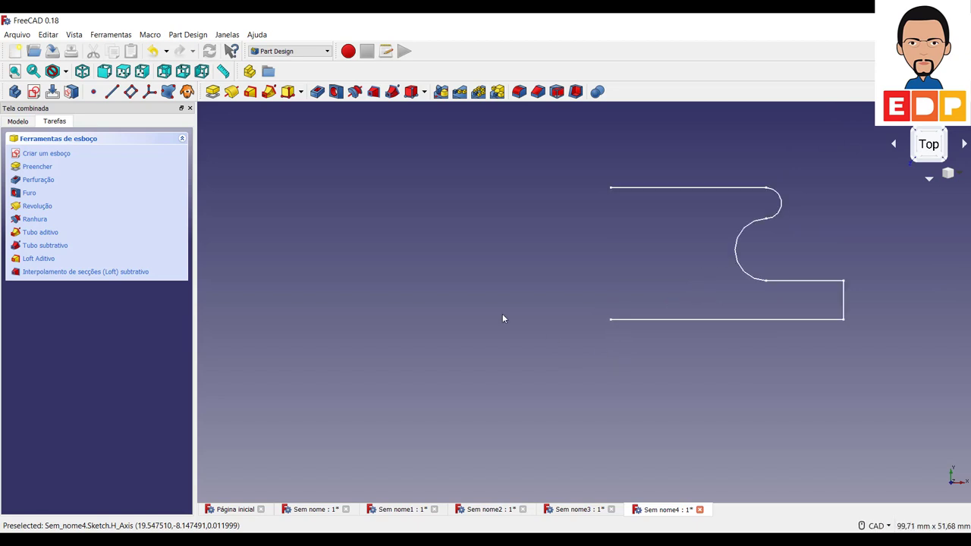
{"action": "left_click", "coordinate": [22, 123]}
{"action": "double_click", "coordinate": [63, 189]}
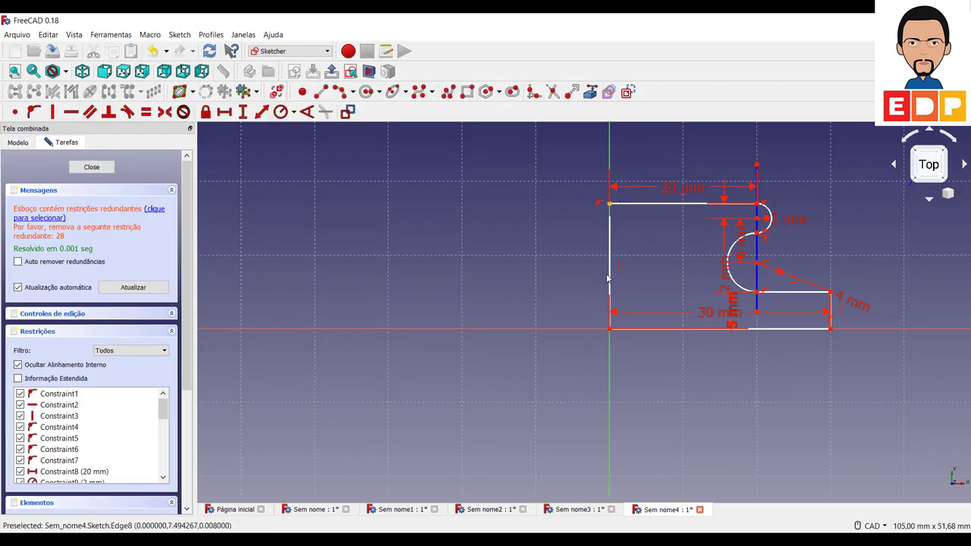
- Remove the profile's old left vertical edge
{"action": "left_click", "coordinate": [608, 279]}
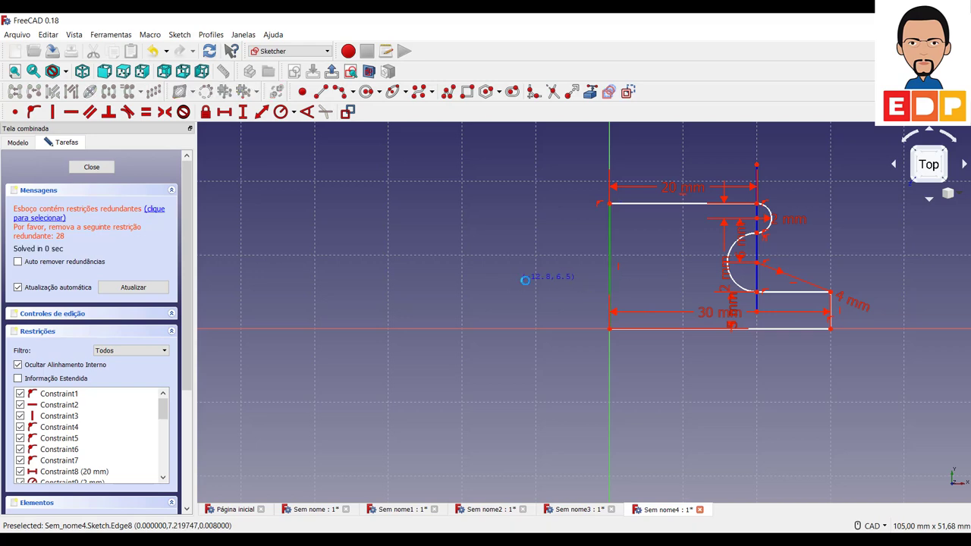
{"action": "left_click", "coordinate": [523, 279]}
{"action": "left_click", "coordinate": [610, 281]}
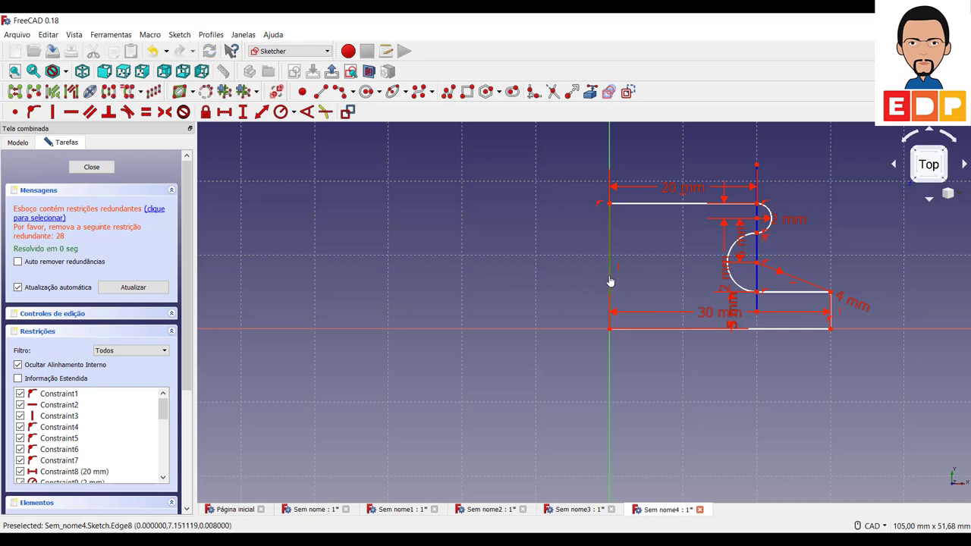
{"action": "key", "text": "ctrl+z"}
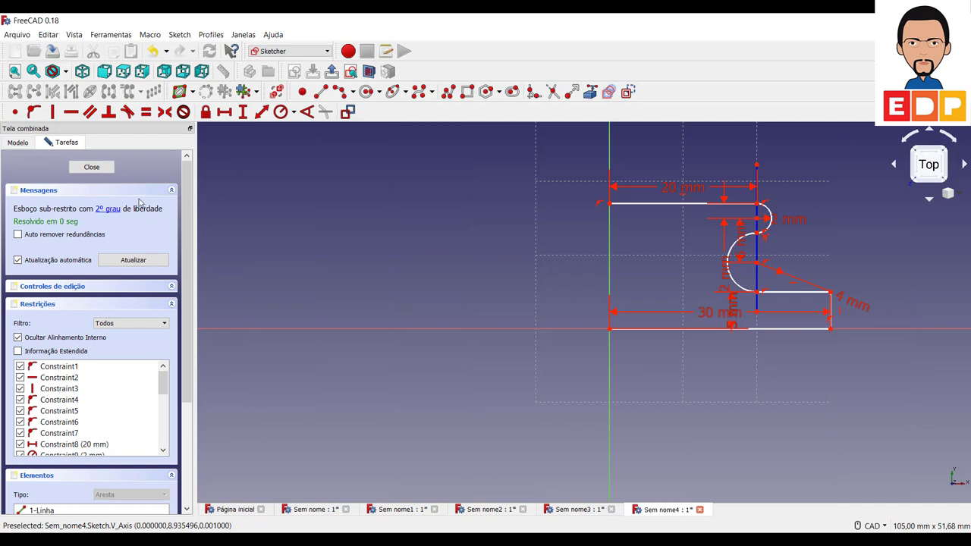
- Make the middle vertical construction geometry and draw a new left edge from top-left to bottom-left corner
{"action": "left_click", "coordinate": [756, 271]}
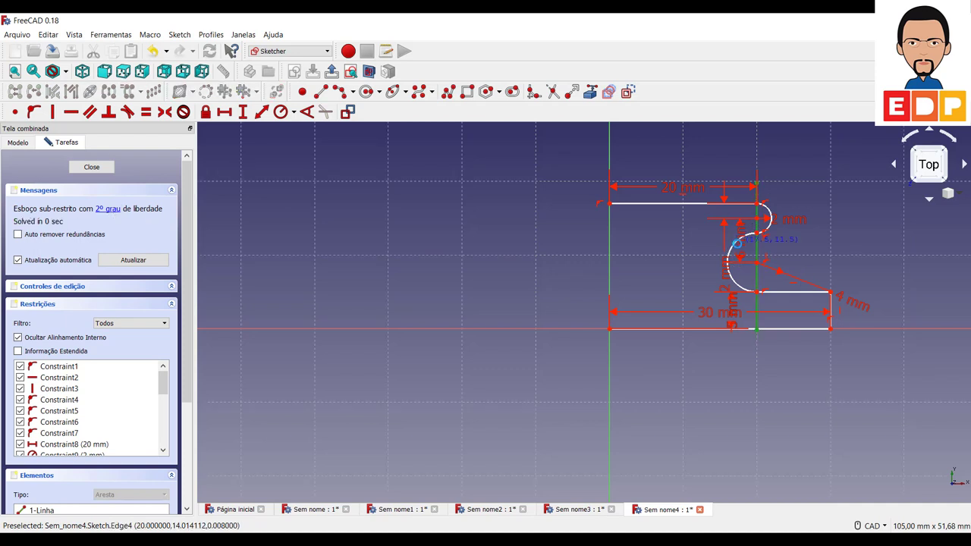
{"action": "key", "text": "c"}
{"action": "key", "text": "m"}
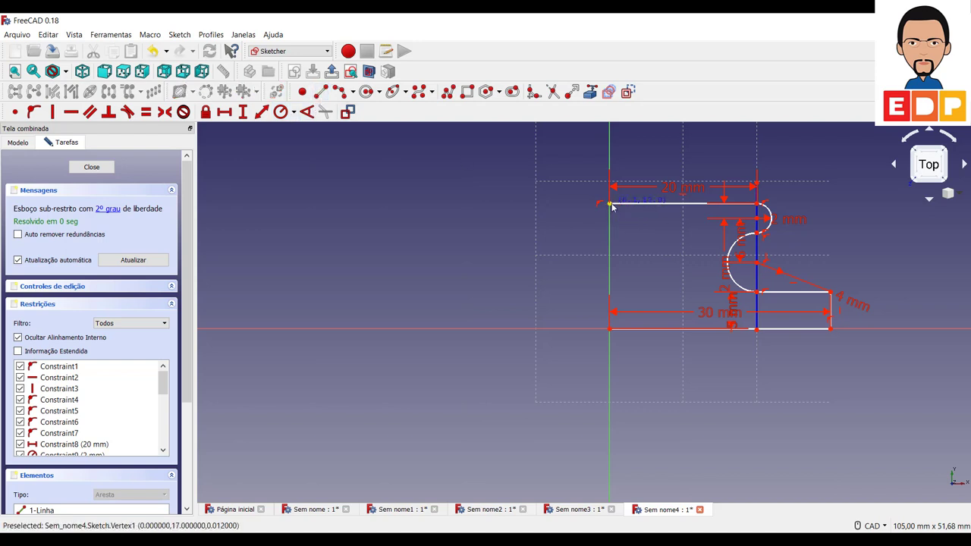
{"action": "left_click", "coordinate": [611, 205]}
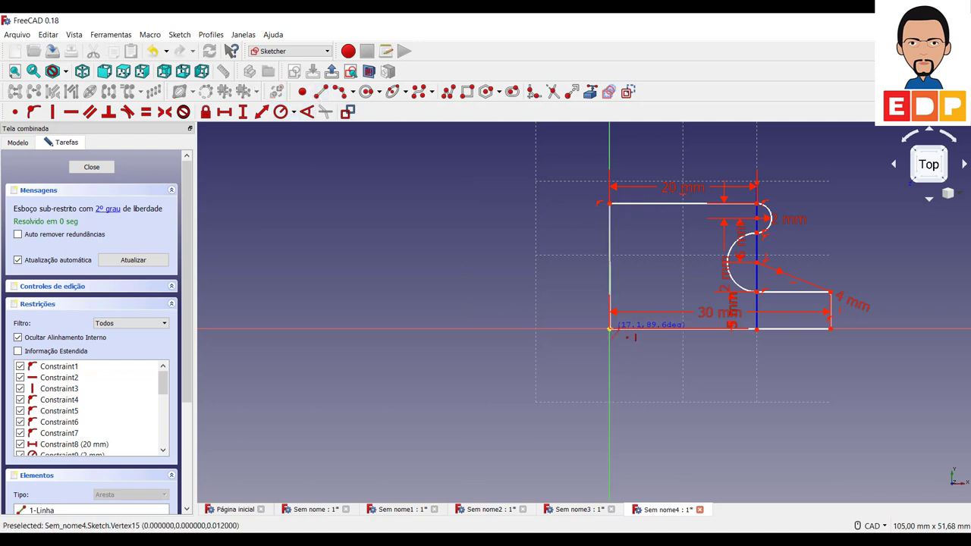
{"action": "left_click", "coordinate": [611, 331]}
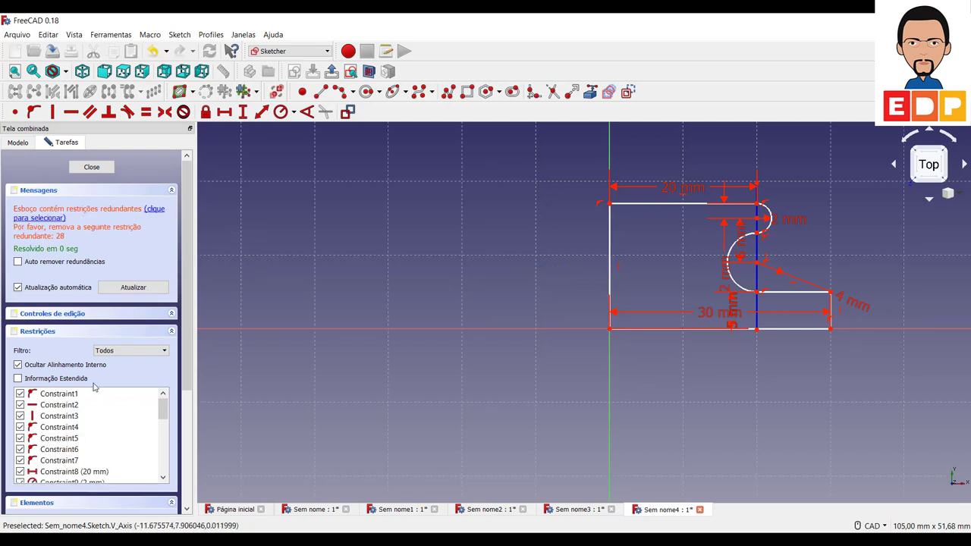
- Delete the redundant Constraint28 from the constraints list
{"action": "scroll", "coordinate": [89, 389], "scroll_direction": "down", "scroll_amount": 7}
{"action": "scroll", "coordinate": [84, 379], "scroll_direction": "down", "scroll_amount": 5}
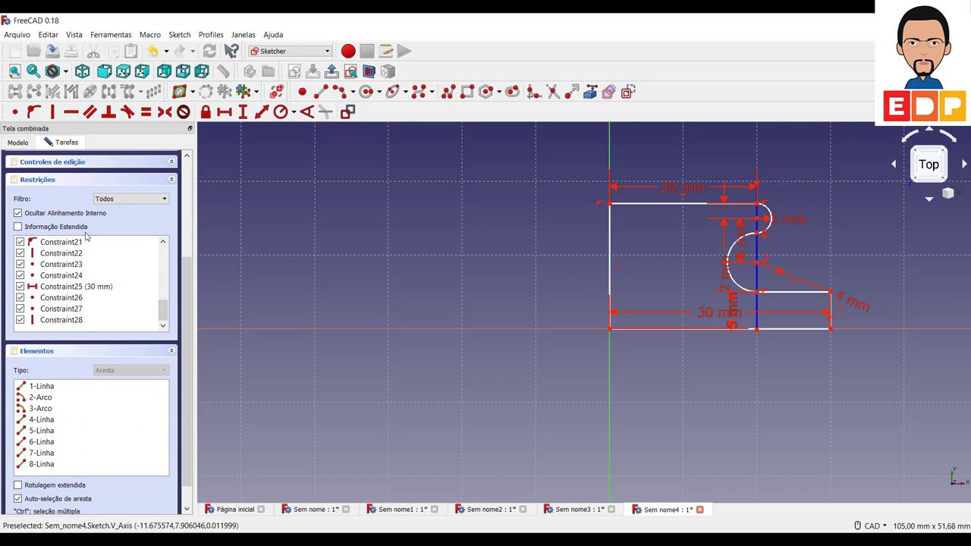
{"action": "scroll", "coordinate": [81, 273], "scroll_direction": "up", "scroll_amount": 3}
{"action": "left_click", "coordinate": [155, 182]}
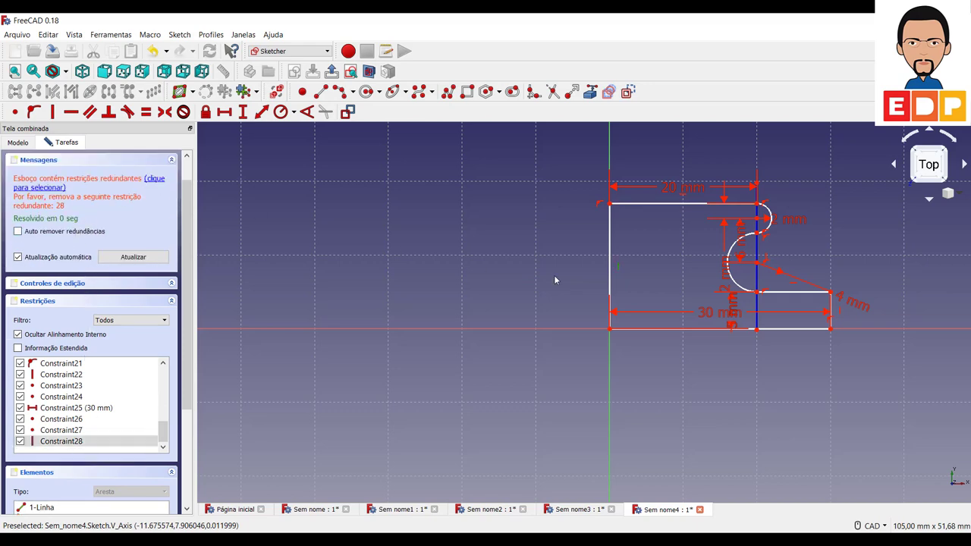
{"action": "left_click", "coordinate": [621, 271]}
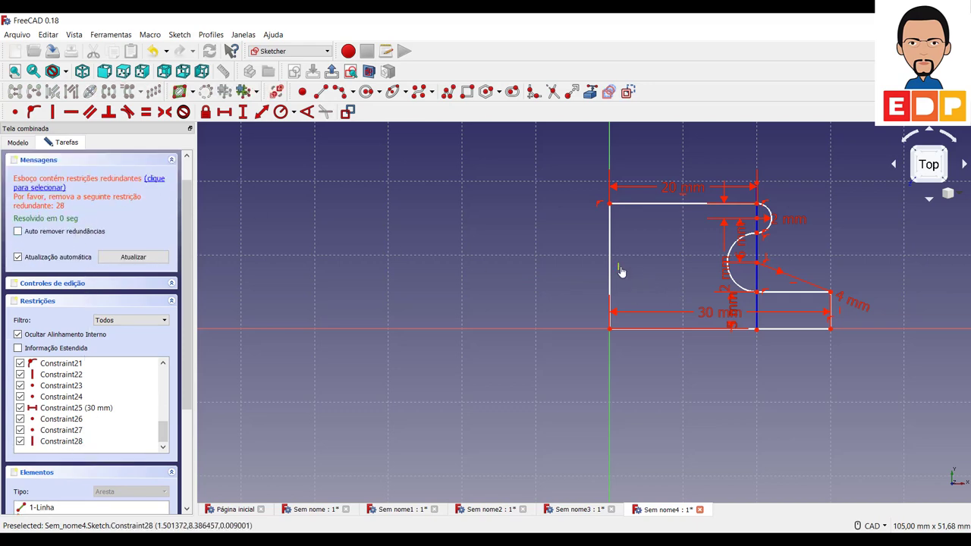
{"action": "left_click", "coordinate": [60, 441]}
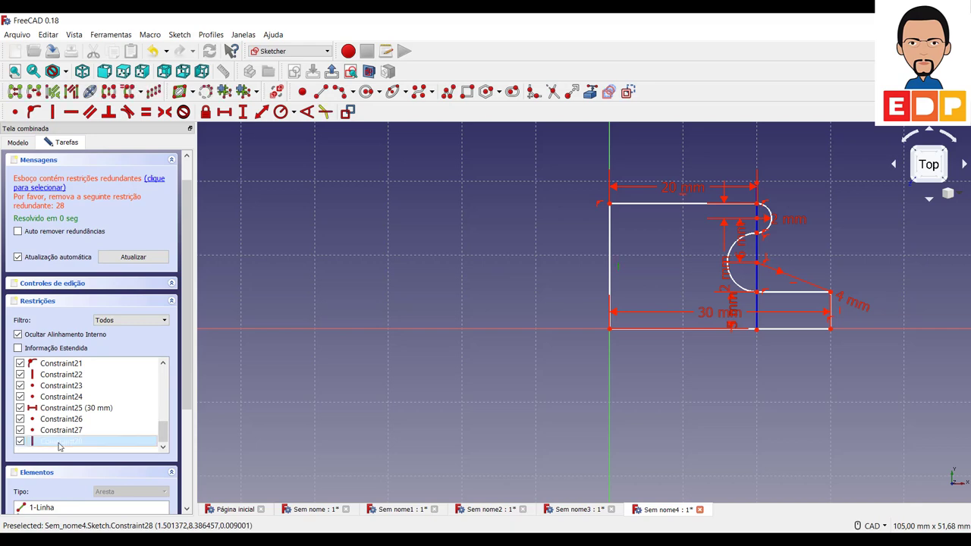
{"action": "right_click", "coordinate": [59, 441]}
{"action": "left_click", "coordinate": [182, 423]}
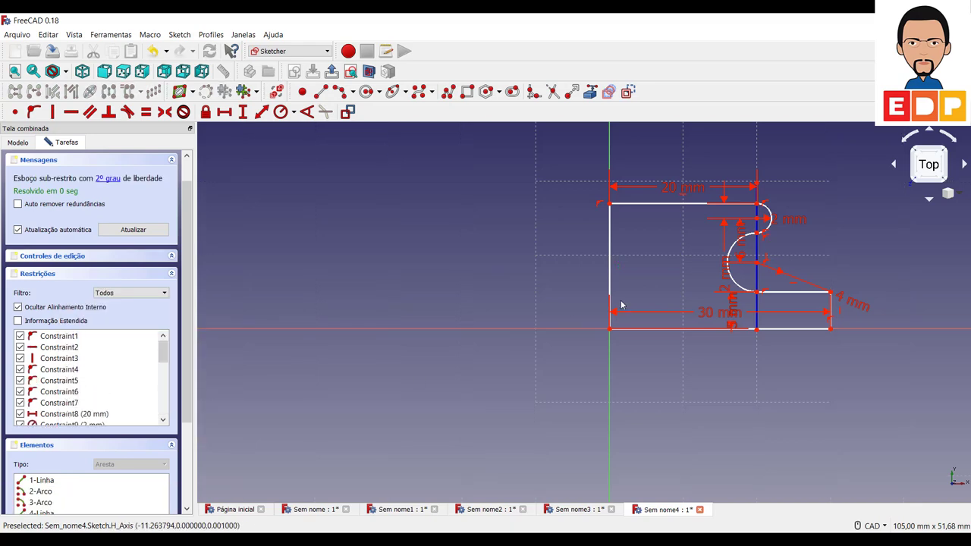
- Turn the middle vertical line back into construction geometry
{"action": "left_click_drag", "start_coordinate": [610, 278], "coordinate": [572, 281]}
{"action": "left_click", "coordinate": [106, 181]}
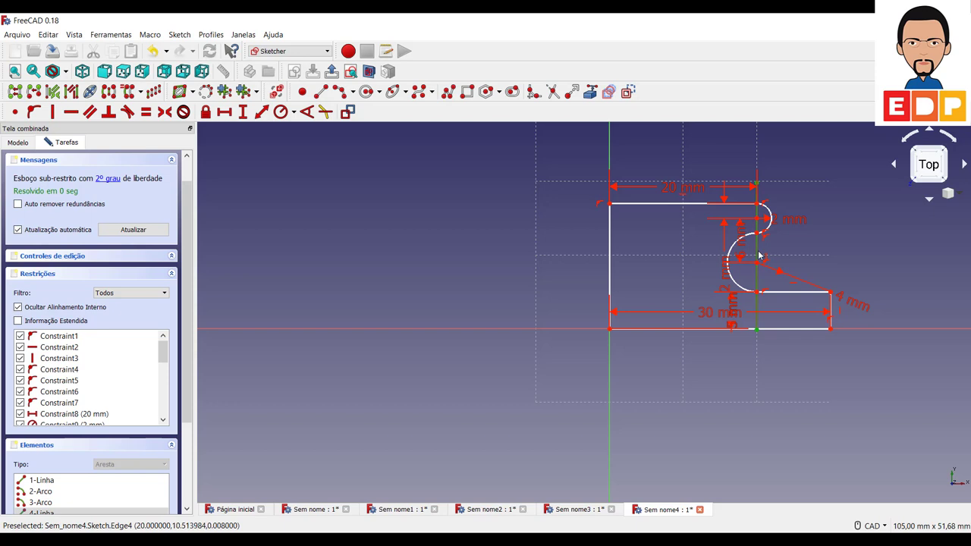
{"action": "key", "text": "g"}
{"action": "key", "text": "n"}
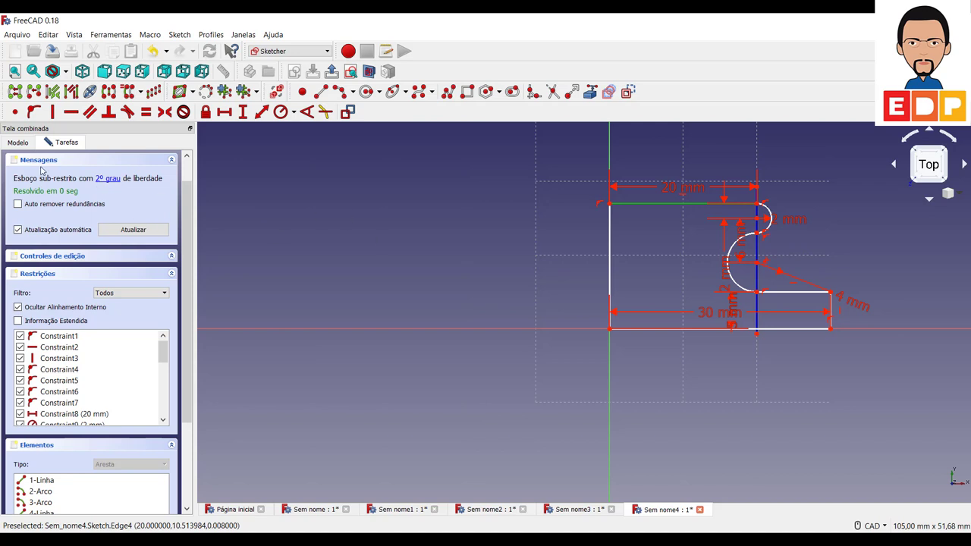
{"action": "scroll", "coordinate": [124, 219], "scroll_direction": "up", "scroll_amount": 1}
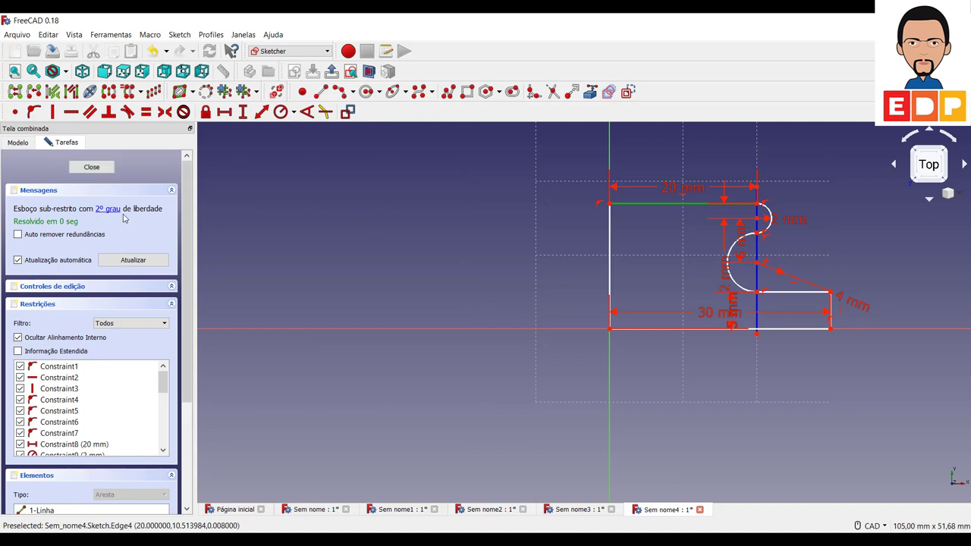
- Close the sketch and revolve it, trying several axes before choosing the sketch's vertical axis
{"action": "left_click", "coordinate": [106, 168]}
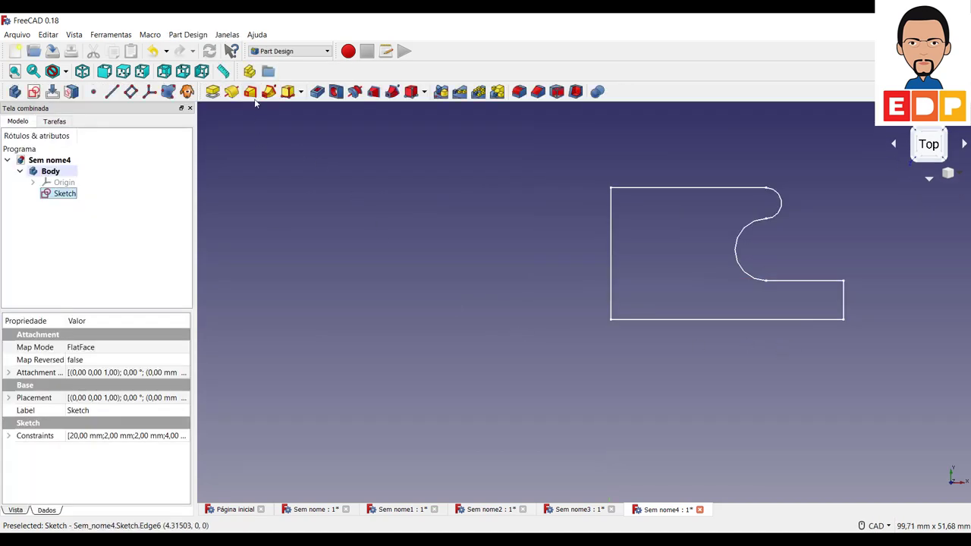
{"action": "left_click", "coordinate": [232, 92]}
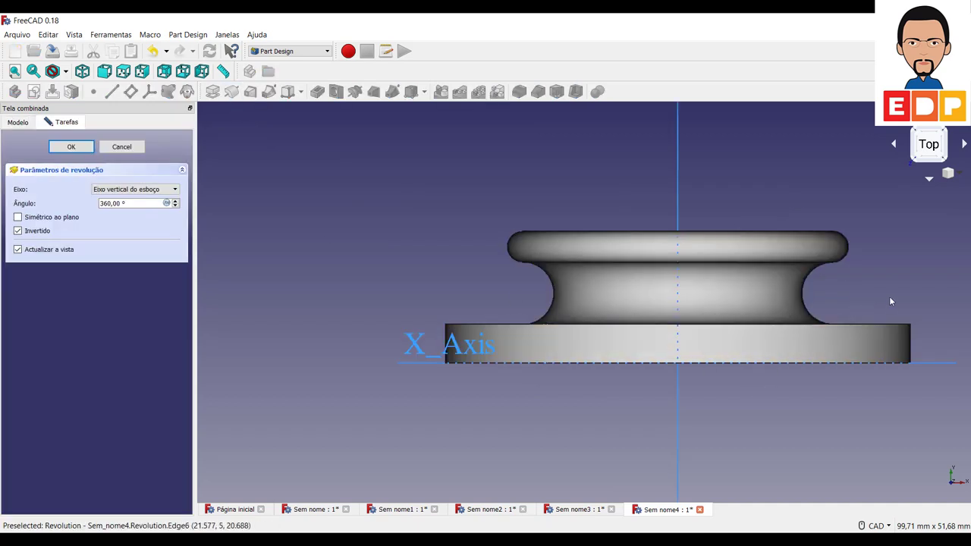
{"action": "left_click", "coordinate": [137, 190]}
{"action": "left_click", "coordinate": [129, 216]}
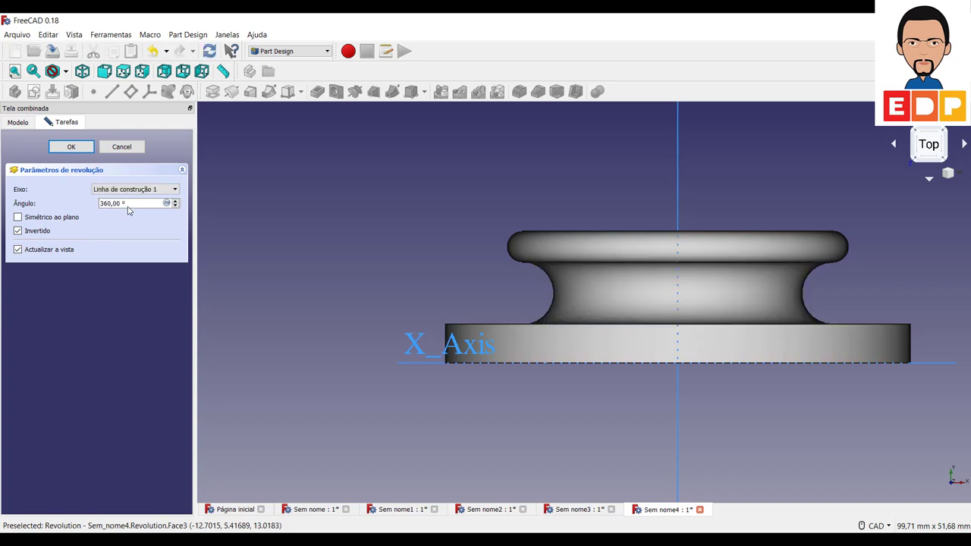
{"action": "left_click", "coordinate": [133, 189]}
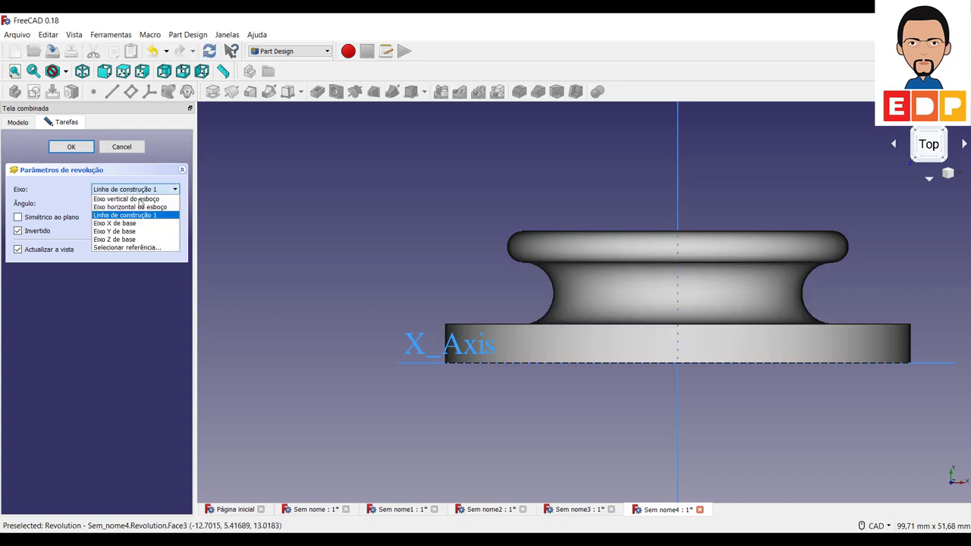
{"action": "left_click", "coordinate": [121, 206]}
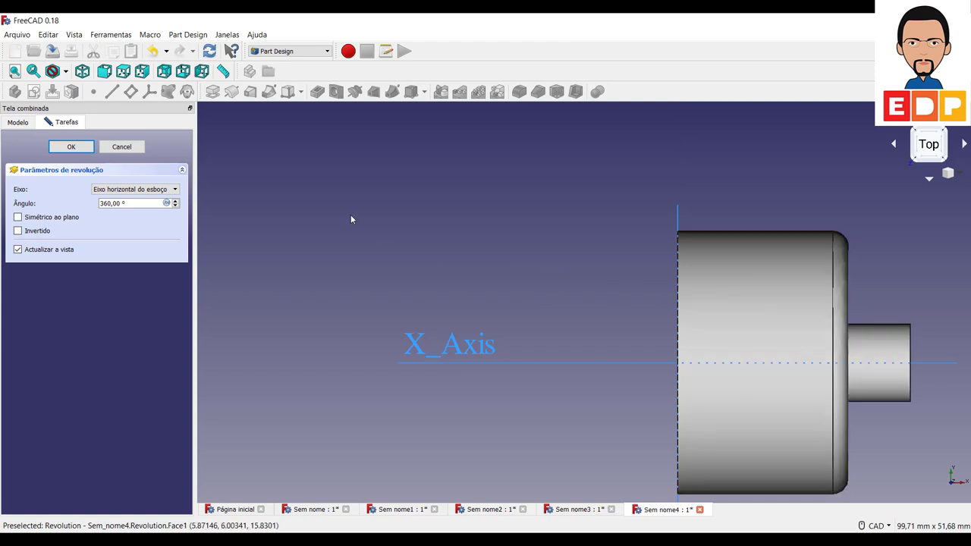
{"action": "left_click", "coordinate": [138, 191]}
{"action": "left_click", "coordinate": [127, 198]}
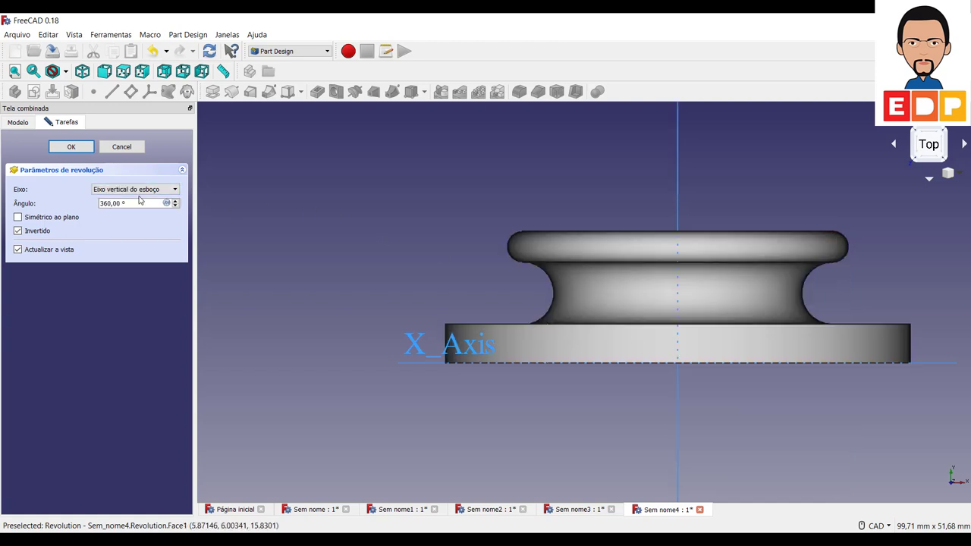
- Confirm the 360° Revolution, switch to an isometric view and select the flange's outer rim edge
{"action": "left_click", "coordinate": [72, 147]}
{"action": "scroll", "coordinate": [910, 334], "scroll_direction": "down", "scroll_amount": 2}
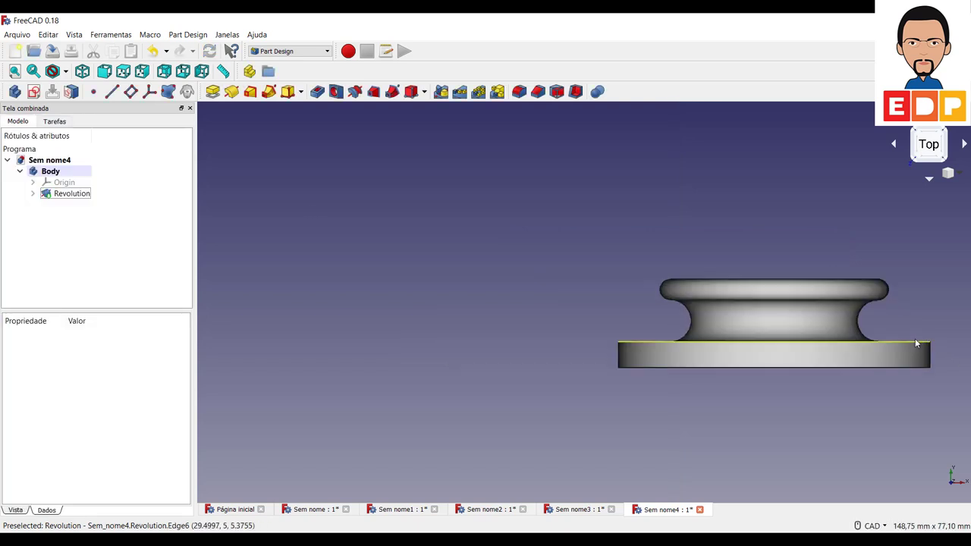
{"action": "scroll", "coordinate": [910, 334], "scroll_direction": "up", "scroll_amount": 2}
{"action": "left_click", "coordinate": [946, 132]}
{"action": "scroll", "coordinate": [713, 272], "scroll_direction": "down", "scroll_amount": 2}
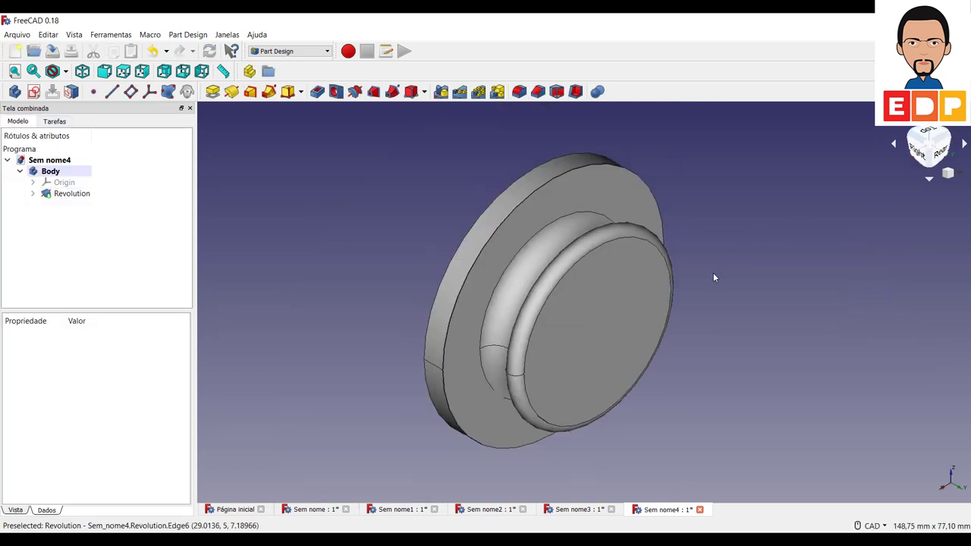
{"action": "scroll", "coordinate": [613, 329], "scroll_direction": "down", "scroll_amount": 2}
{"action": "scroll", "coordinate": [634, 334], "scroll_direction": "up", "scroll_amount": 5}
{"action": "scroll", "coordinate": [641, 330], "scroll_direction": "down", "scroll_amount": 3}
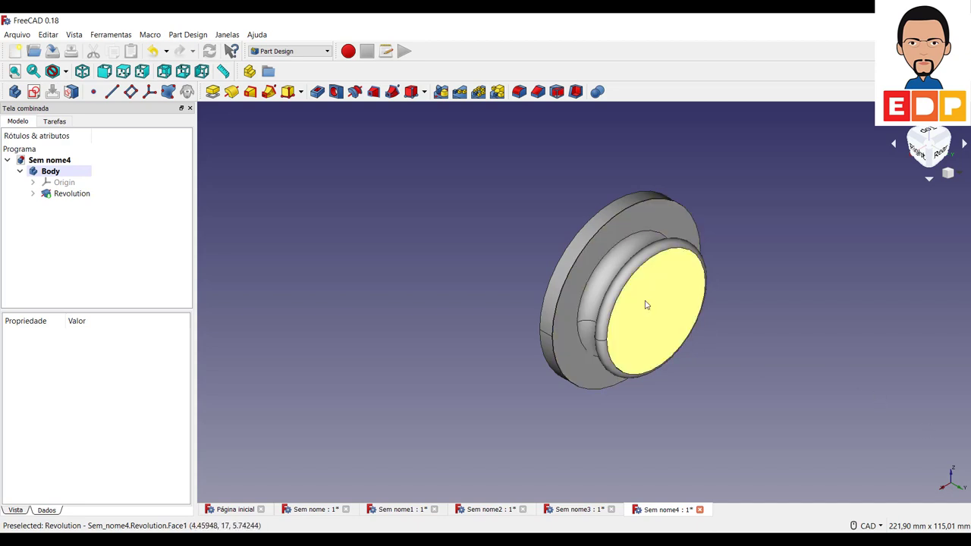
{"action": "left_click", "coordinate": [572, 275]}
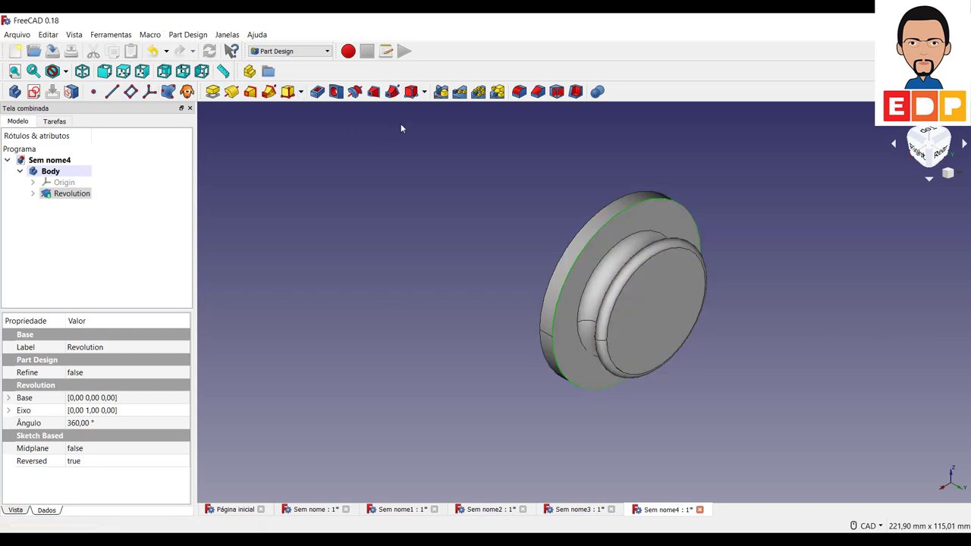
- Round the selected rim edge and a second flange edge with 1 mm fillets
{"action": "left_click", "coordinate": [519, 91]}
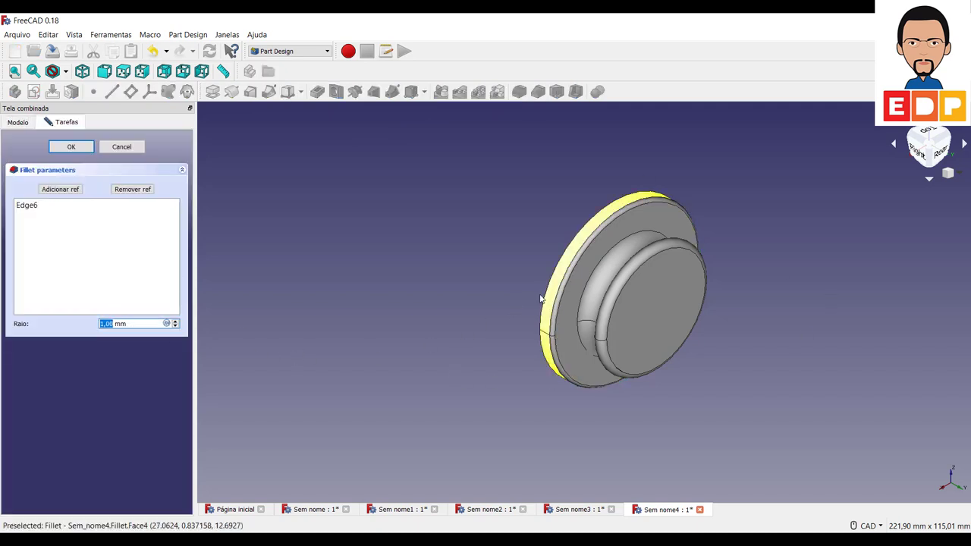
{"action": "left_click", "coordinate": [80, 150]}
{"action": "left_click", "coordinate": [71, 147]}
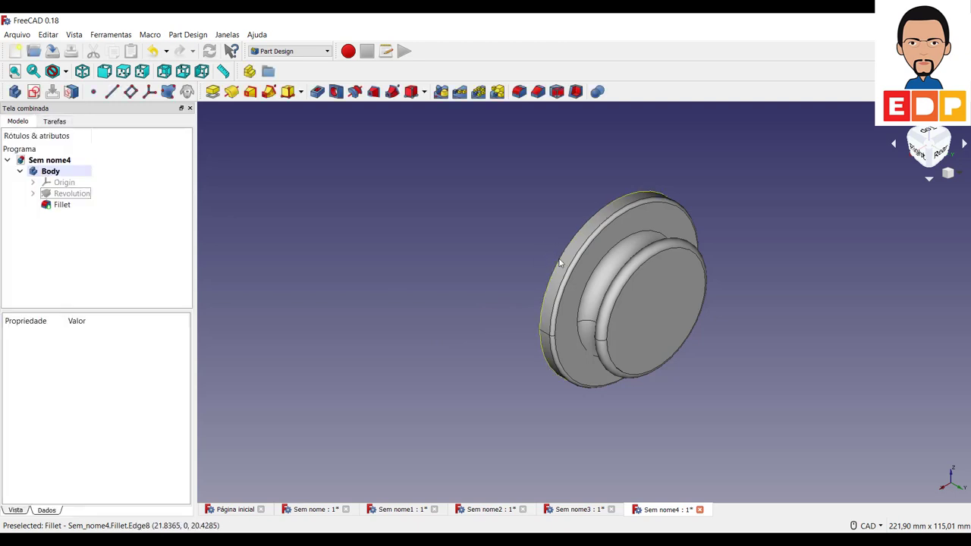
{"action": "left_click", "coordinate": [518, 91]}
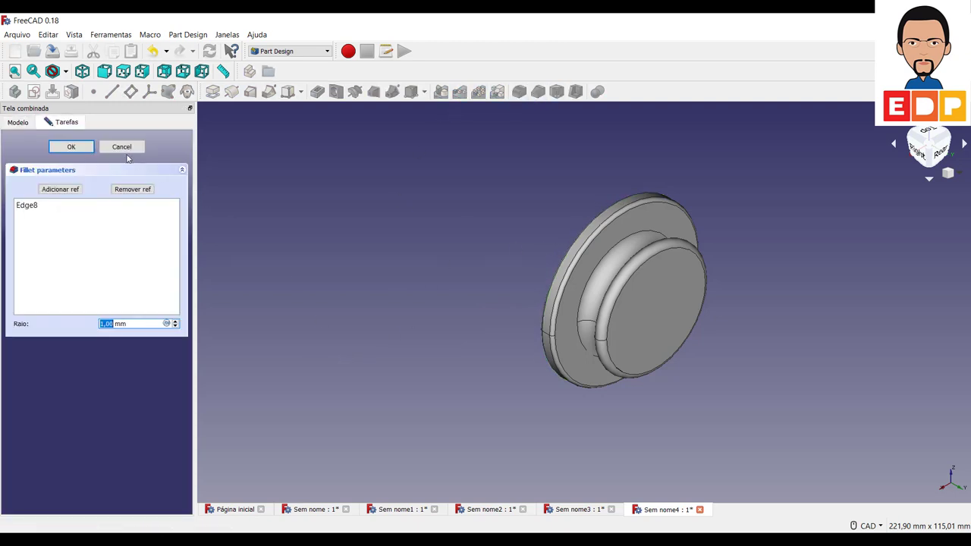
{"action": "left_click", "coordinate": [83, 150]}
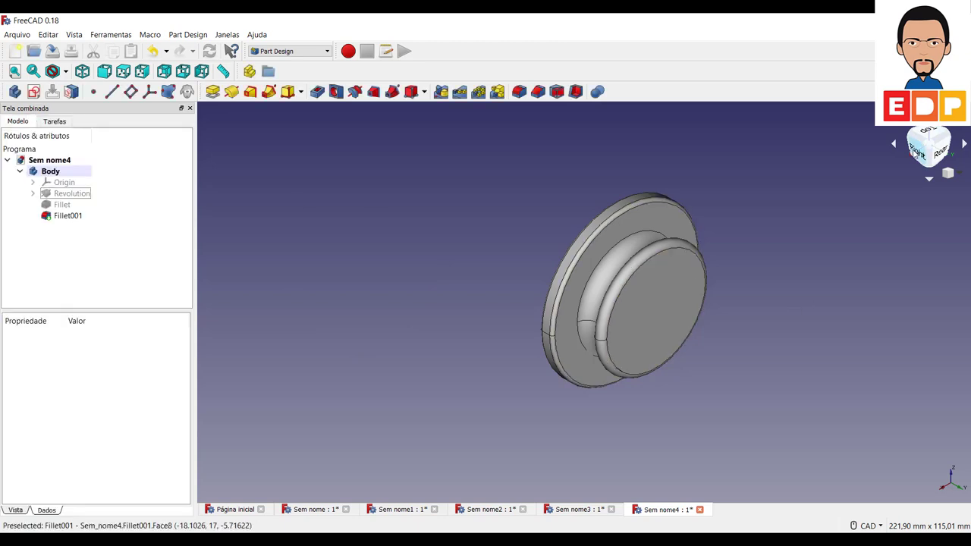
- Show the filleted pulley in right side view and adjust the zoom
{"action": "left_click", "coordinate": [916, 153]}
{"action": "scroll", "coordinate": [606, 264], "scroll_direction": "up", "scroll_amount": 3}
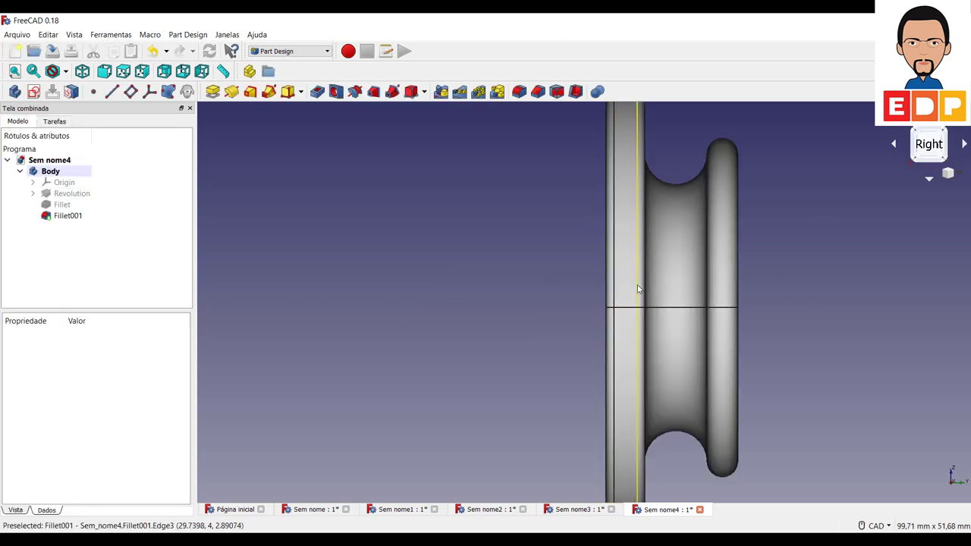
{"action": "scroll", "coordinate": [781, 311], "scroll_direction": "down", "scroll_amount": 5}
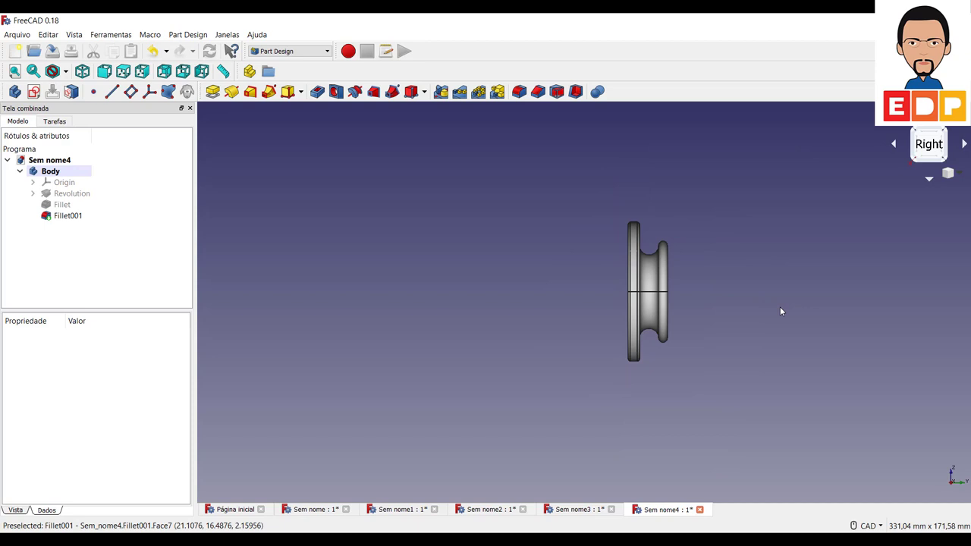